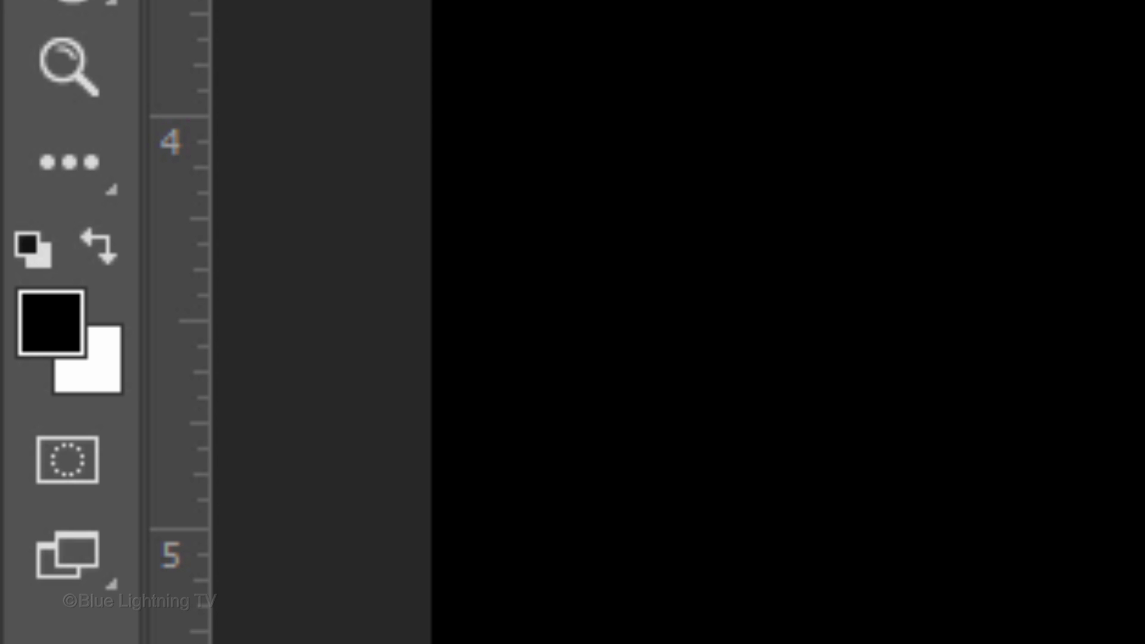
Reset the default colours, make white the foreground colour, and activate the Horizontal Type Tool
{"action": "key", "text": "d"}
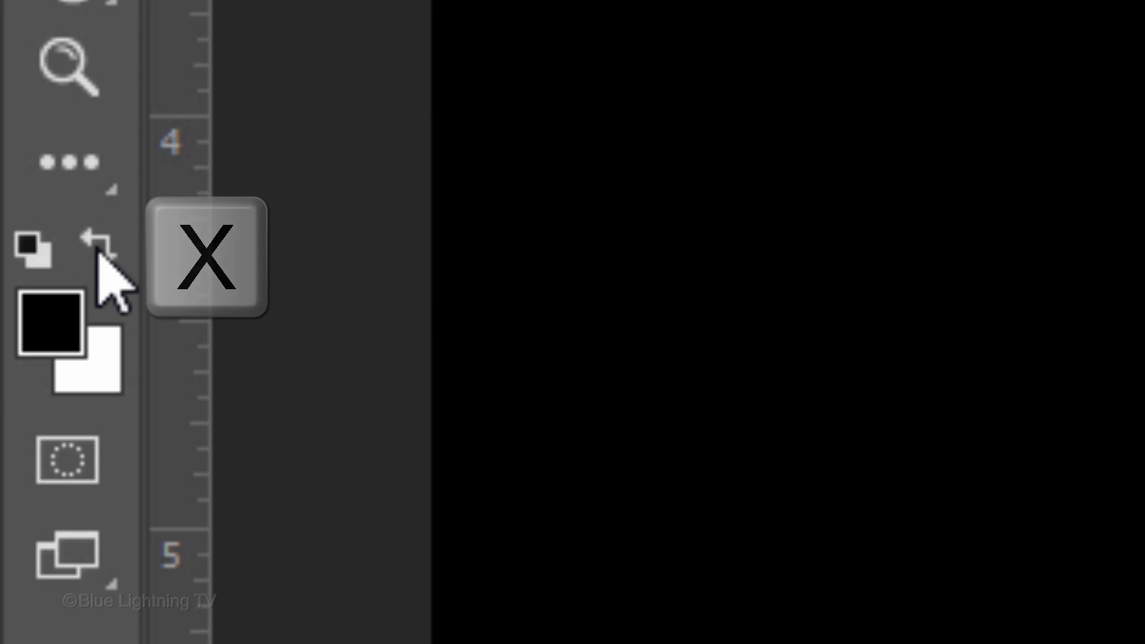
{"action": "key", "text": "x"}
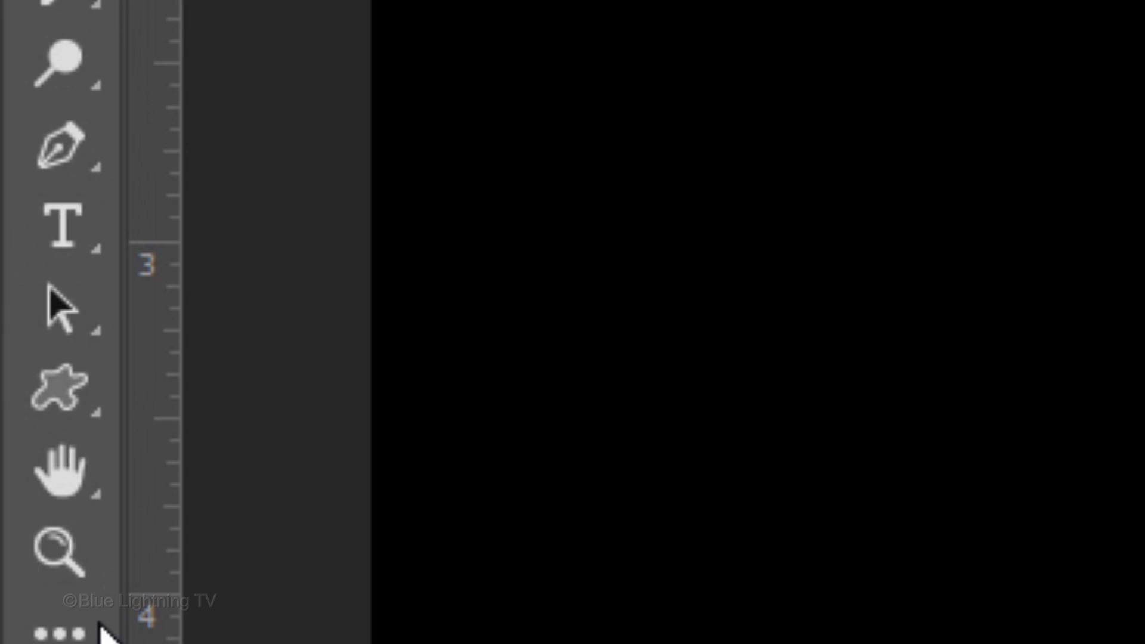
{"action": "right_click", "coordinate": [56, 235]}
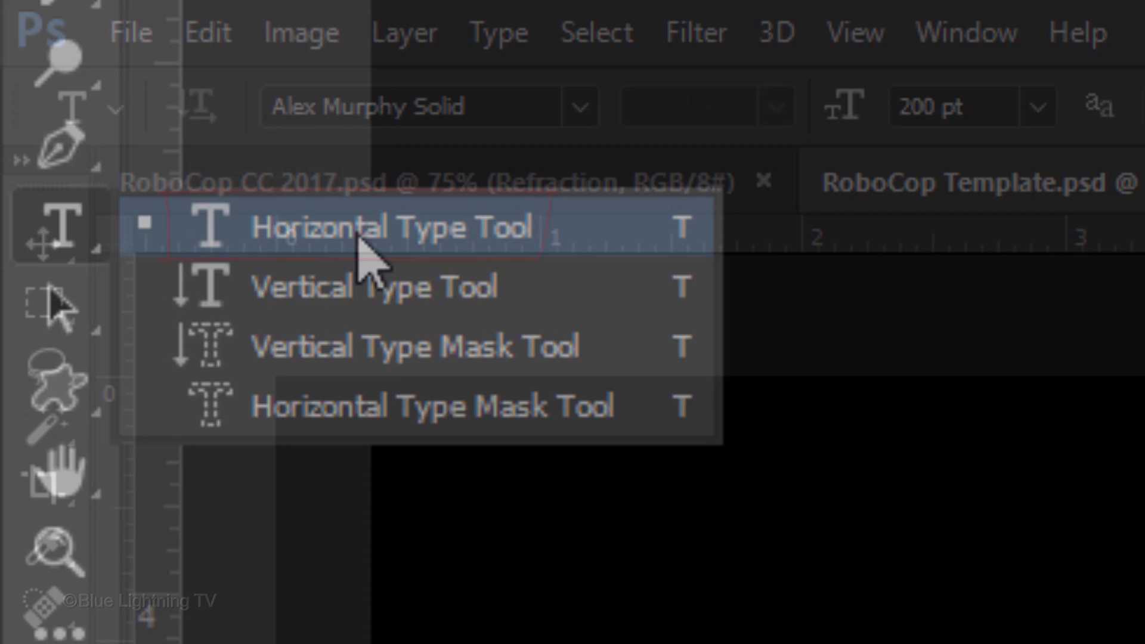
{"action": "left_click", "coordinate": [358, 242]}
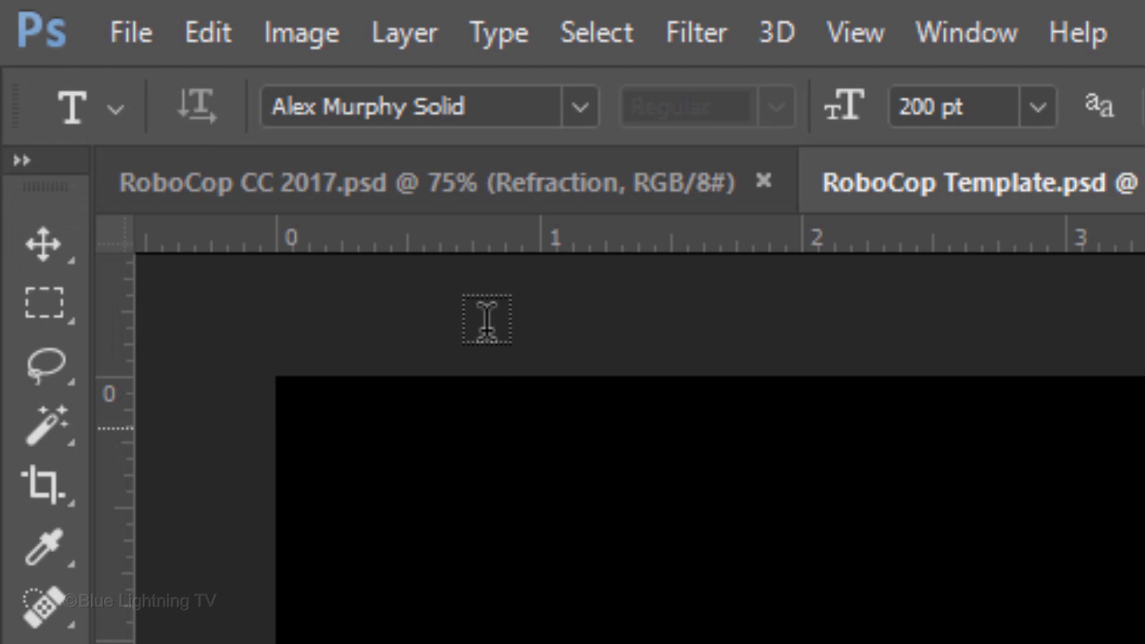
Add the text "ROBOCOP" at the centre of the canvas in the Alex Murphy Solid font
{"action": "left_click", "coordinate": [504, 107]}
{"action": "type", "text": "Alex"}
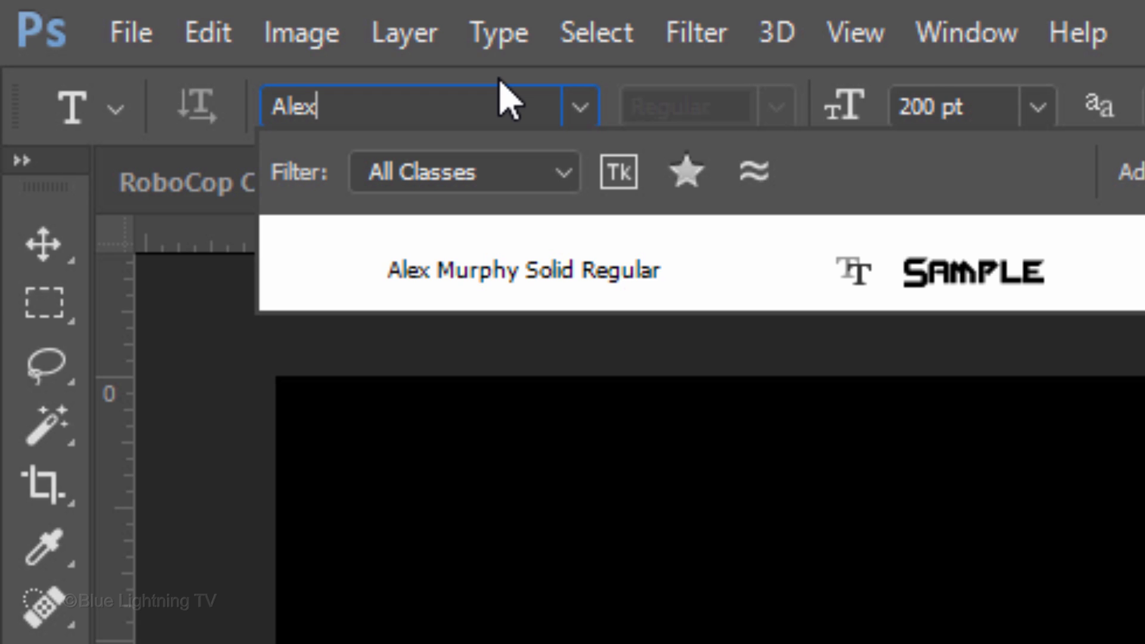
{"action": "left_click", "coordinate": [501, 266]}
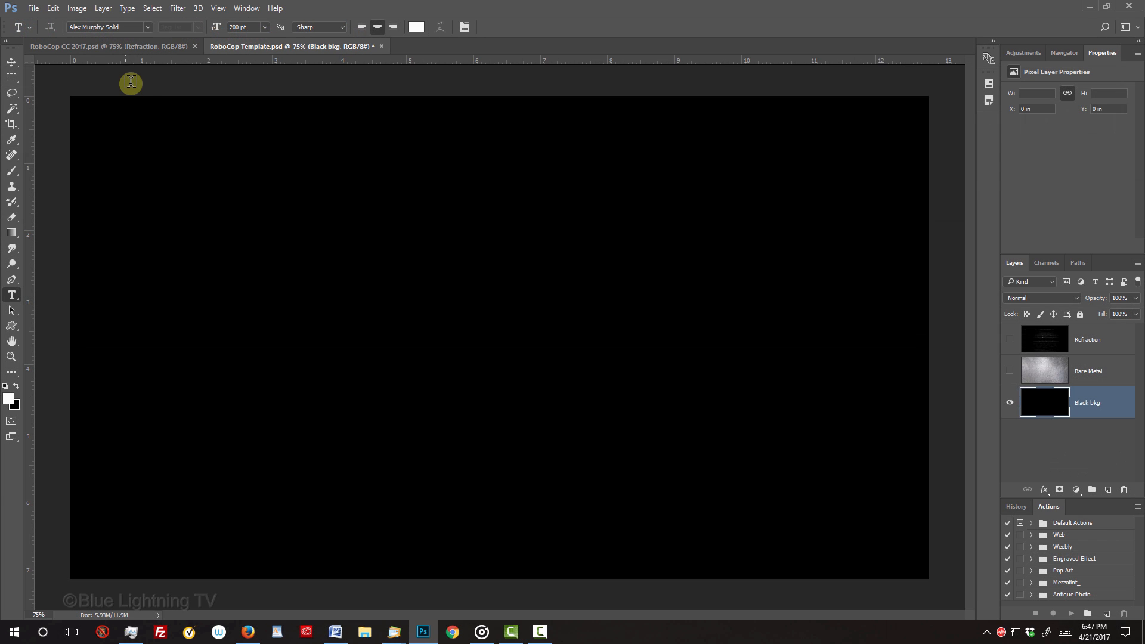
{"action": "left_click", "coordinate": [501, 338]}
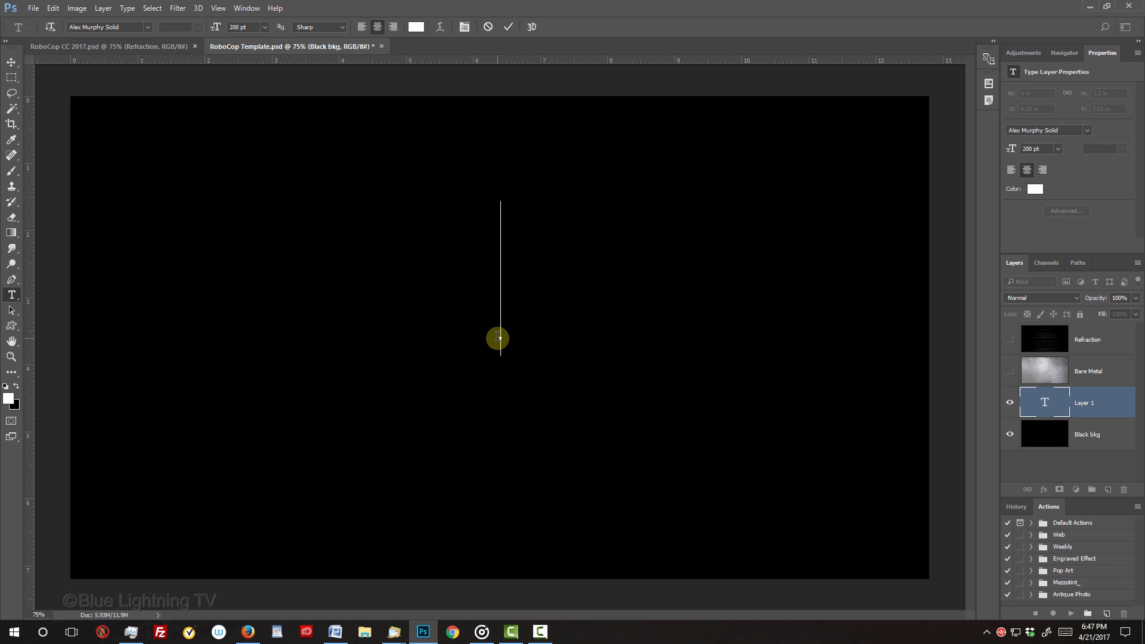
{"action": "type", "text": "ROBOCOP"}
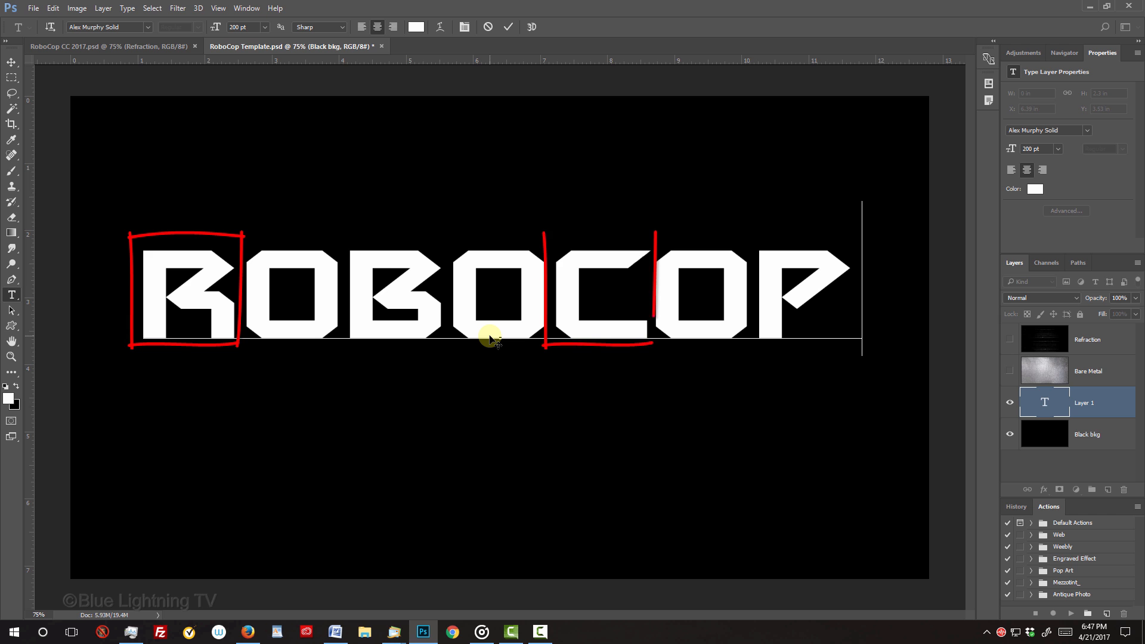
Enlarge the letters R and C of the ROBOCOP text to 240 pt
{"action": "left_click_drag", "start_coordinate": [247, 299], "coordinate": [110, 297]}
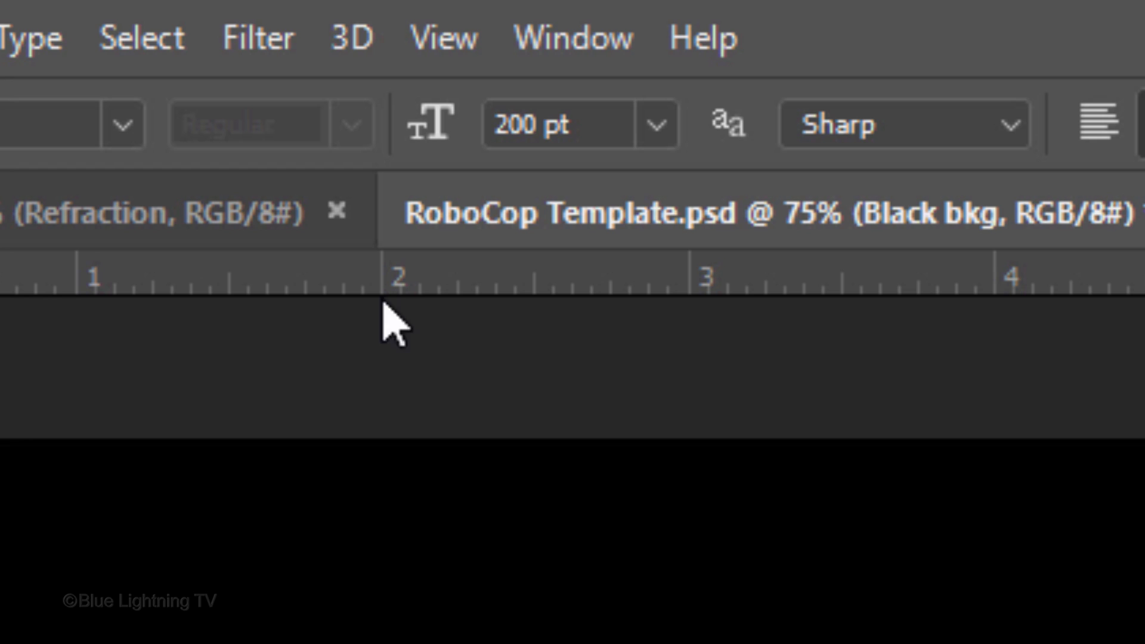
{"action": "left_click", "coordinate": [240, 26]}
{"action": "type", "text": "240"}
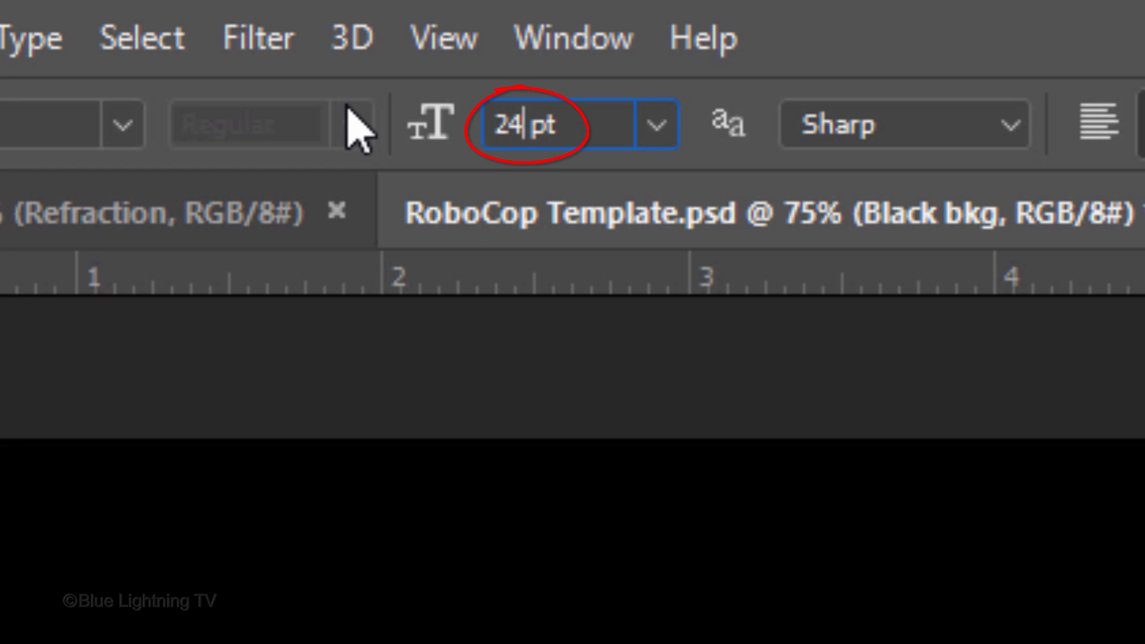
{"action": "key", "text": "Return"}
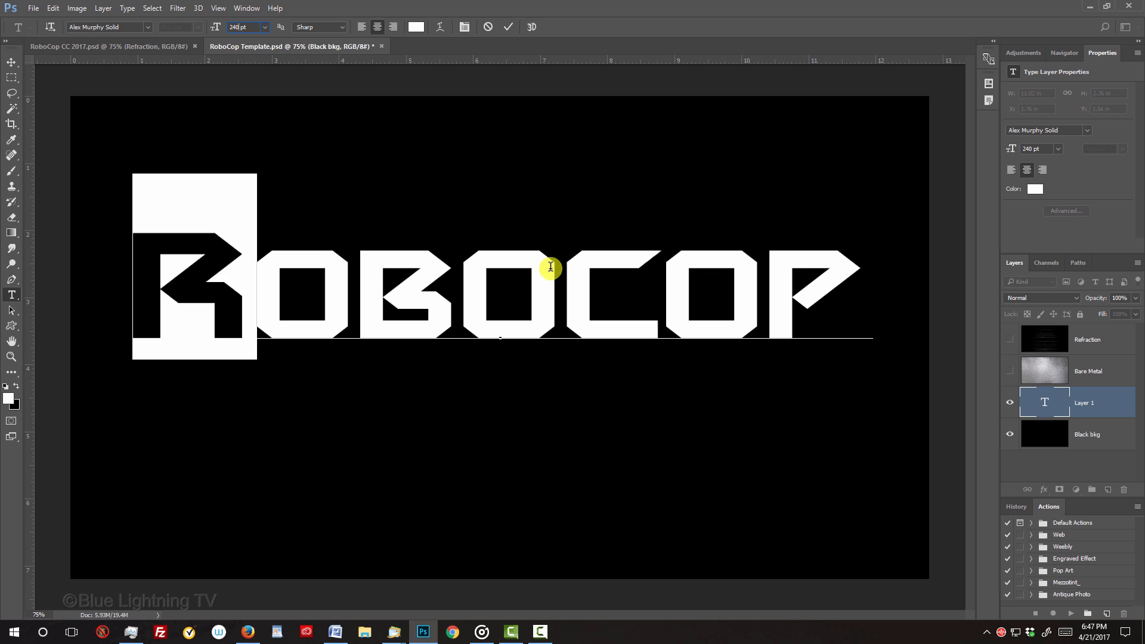
{"action": "left_click_drag", "start_coordinate": [563, 285], "coordinate": [651, 292]}
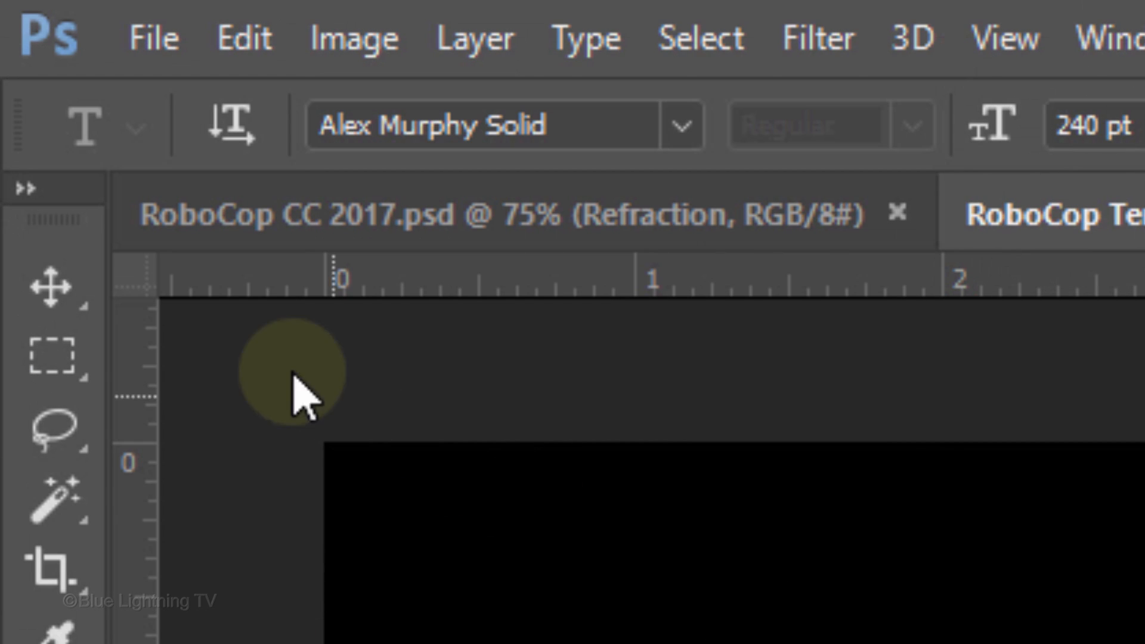
Centre the ROBOCOP text horizontally and vertically on the canvas, then clear the selection
{"action": "left_click", "coordinate": [12, 62]}
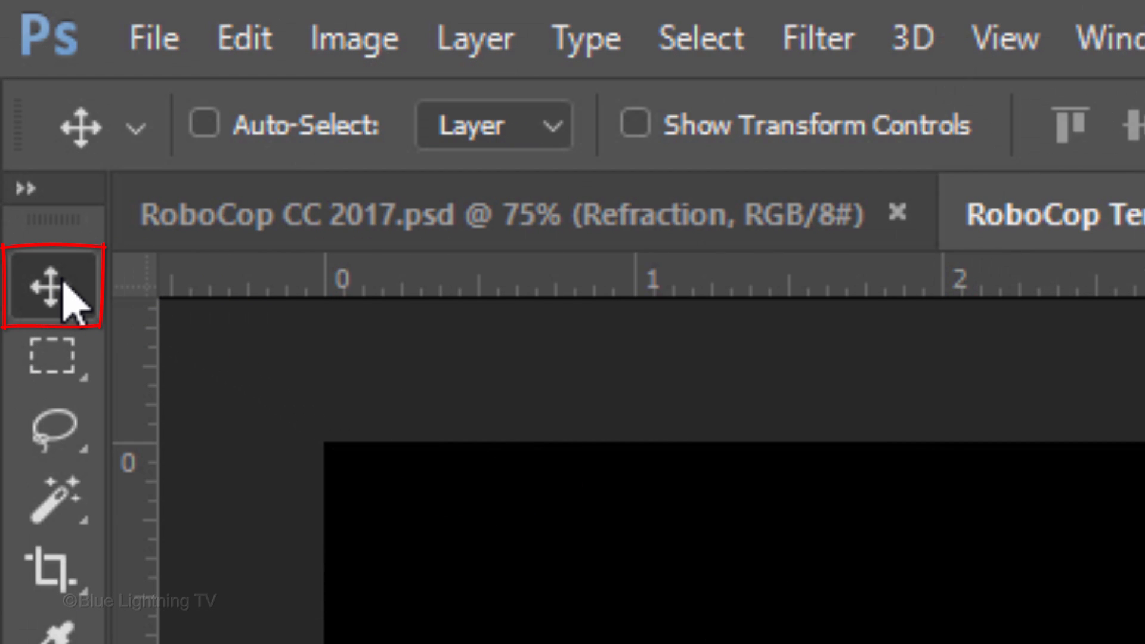
{"action": "key", "text": "ctrl+a"}
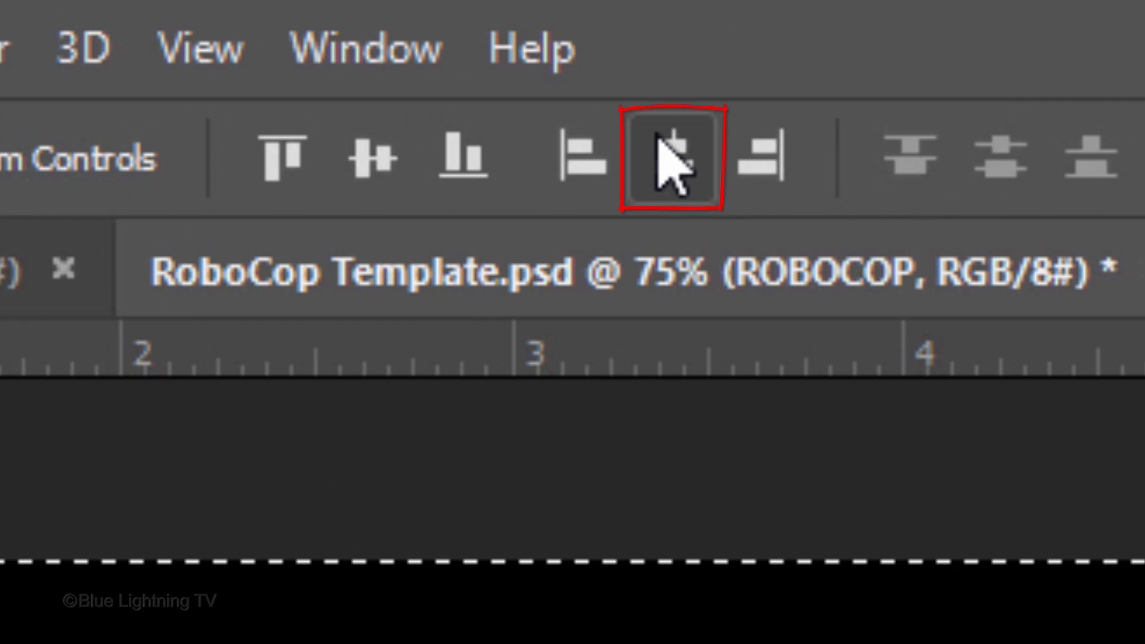
{"action": "left_click", "coordinate": [658, 137]}
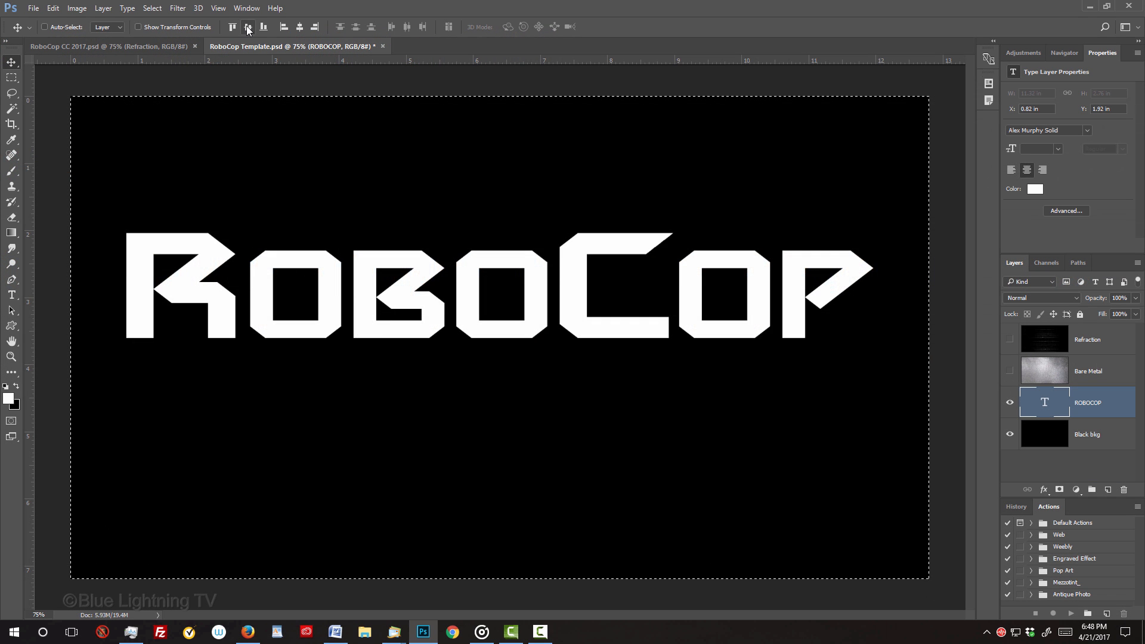
{"action": "left_click", "coordinate": [371, 160]}
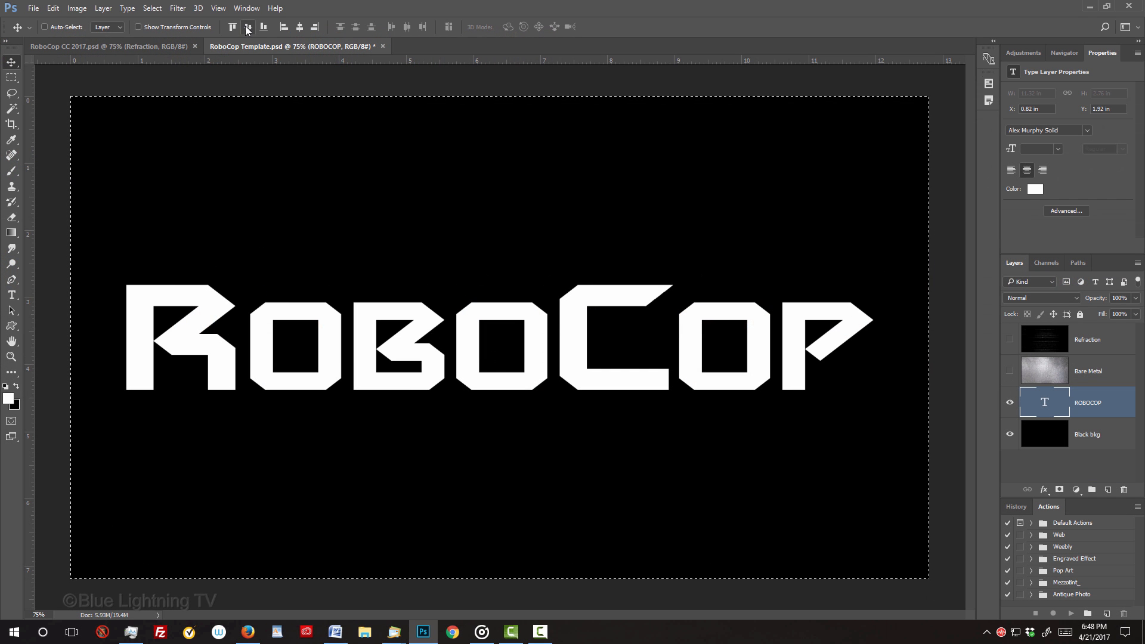
{"action": "key", "text": "ctrl+d"}
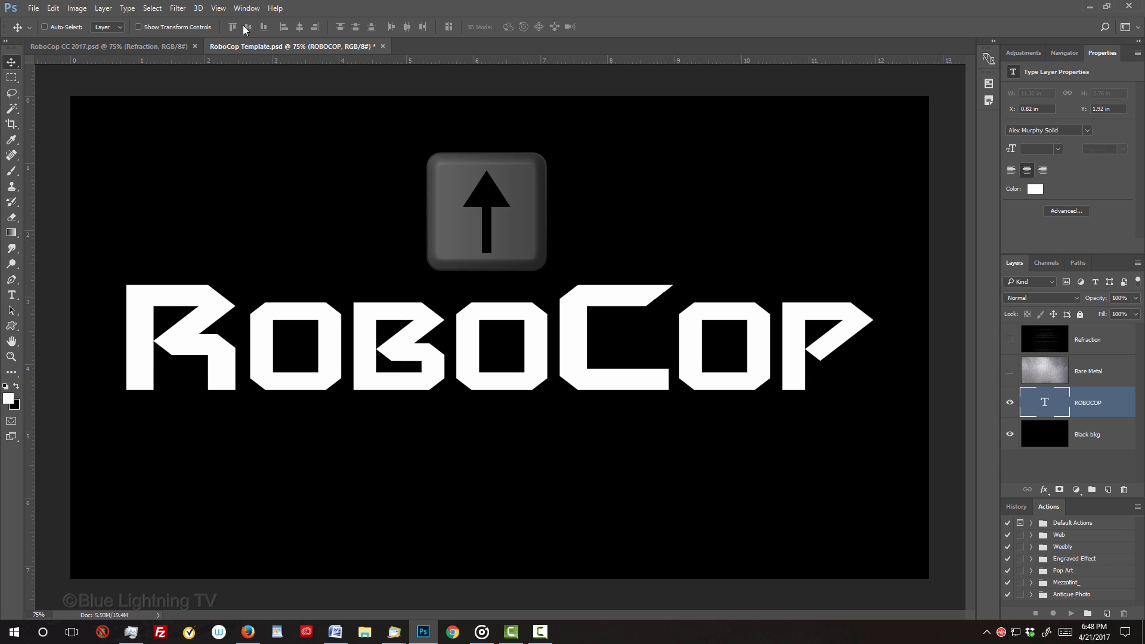
Nudge the ROBOCOP text slightly upward in large increments
{"action": "key", "text": "shift+Up"}
{"action": "key", "text": "shift+Up"}
{"action": "key", "text": "shift+Up"}
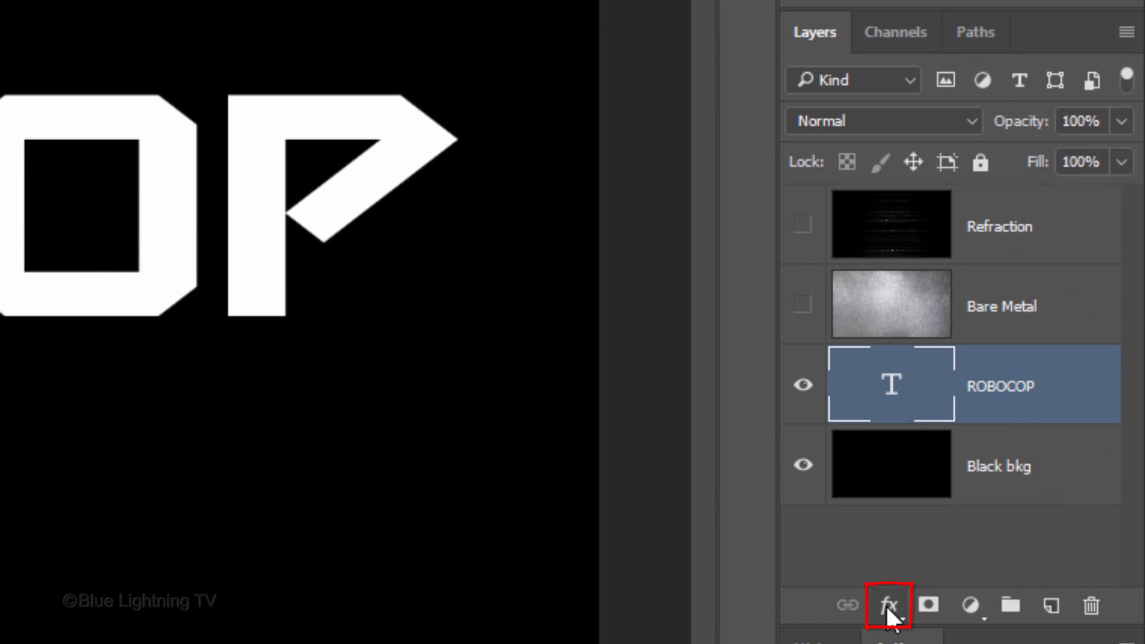
Apply an Outer Bevel, Chisel Hard Bevel & Emboss to the text: depth 1000%, size 20 px, angle -50°, altitude 30°, Linear Burn highlight 30%, shadow opacity 0%
{"action": "left_click", "coordinate": [888, 605]}
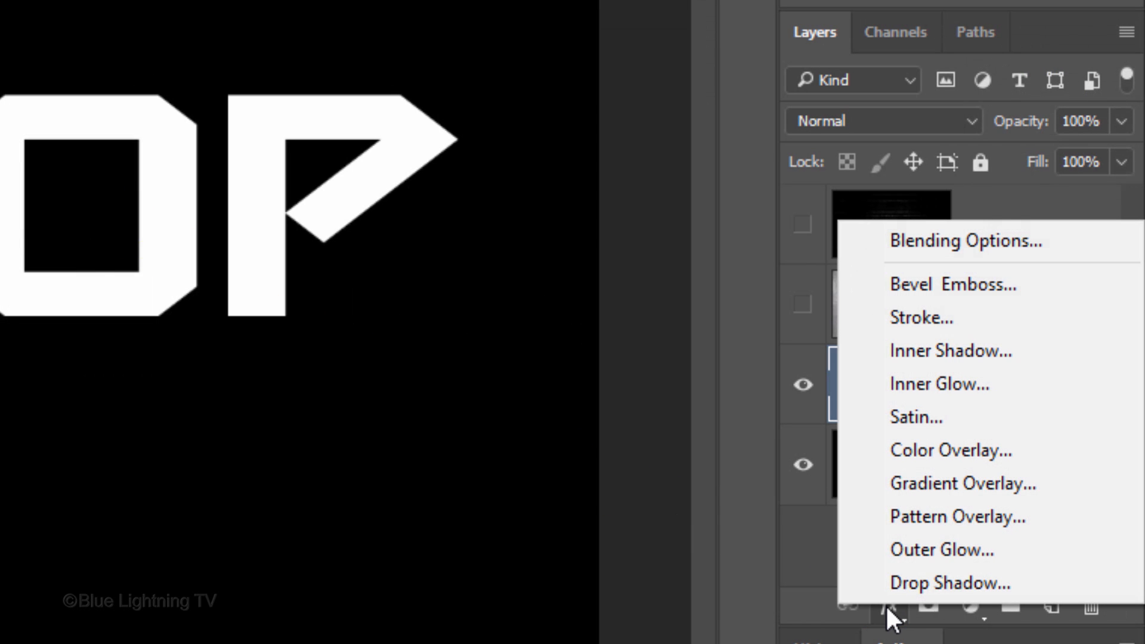
{"action": "left_click", "coordinate": [920, 292]}
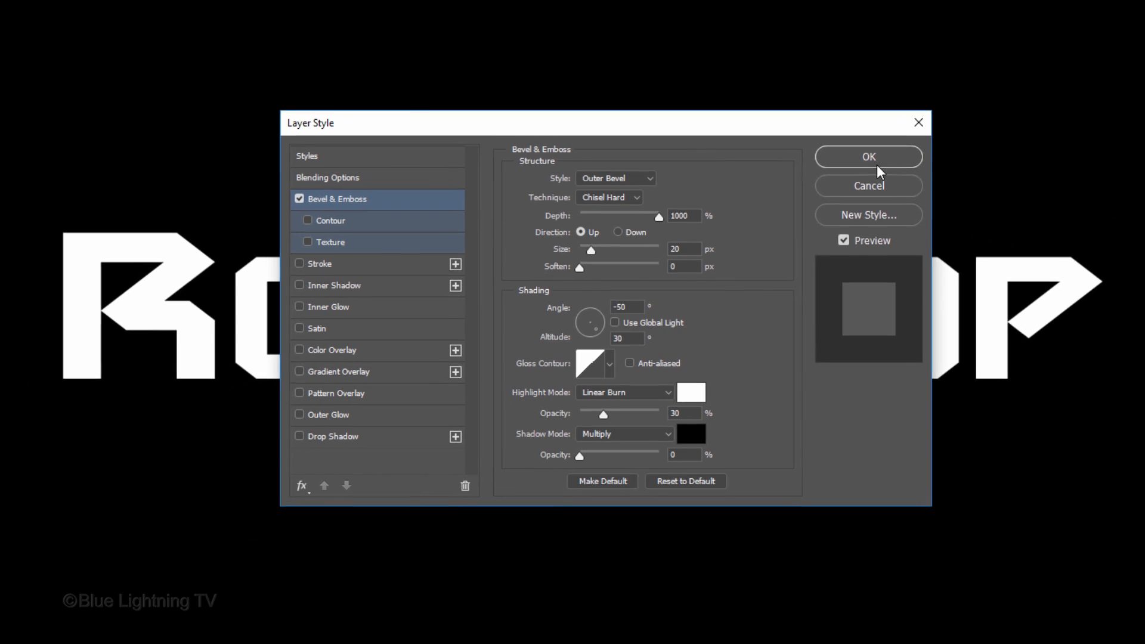
{"action": "left_click", "coordinate": [868, 162]}
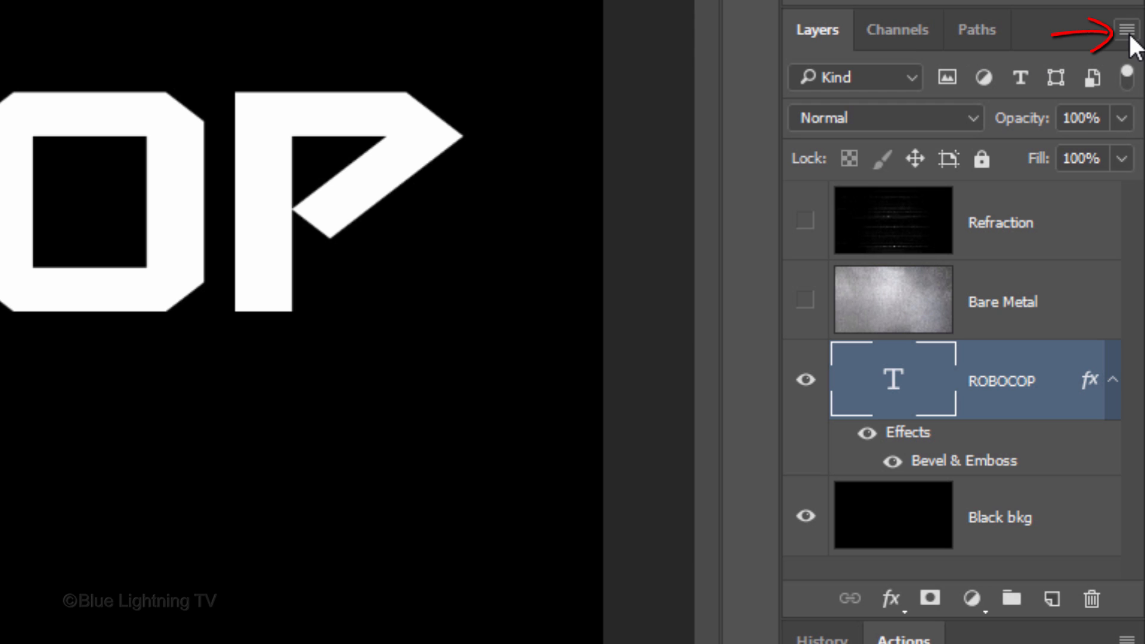
Convert the ROBOCOP layer to a Smart Object and add a Color Overlay of #bbcfeb in Color blend mode at 100% opacity
{"action": "left_click", "coordinate": [1127, 30]}
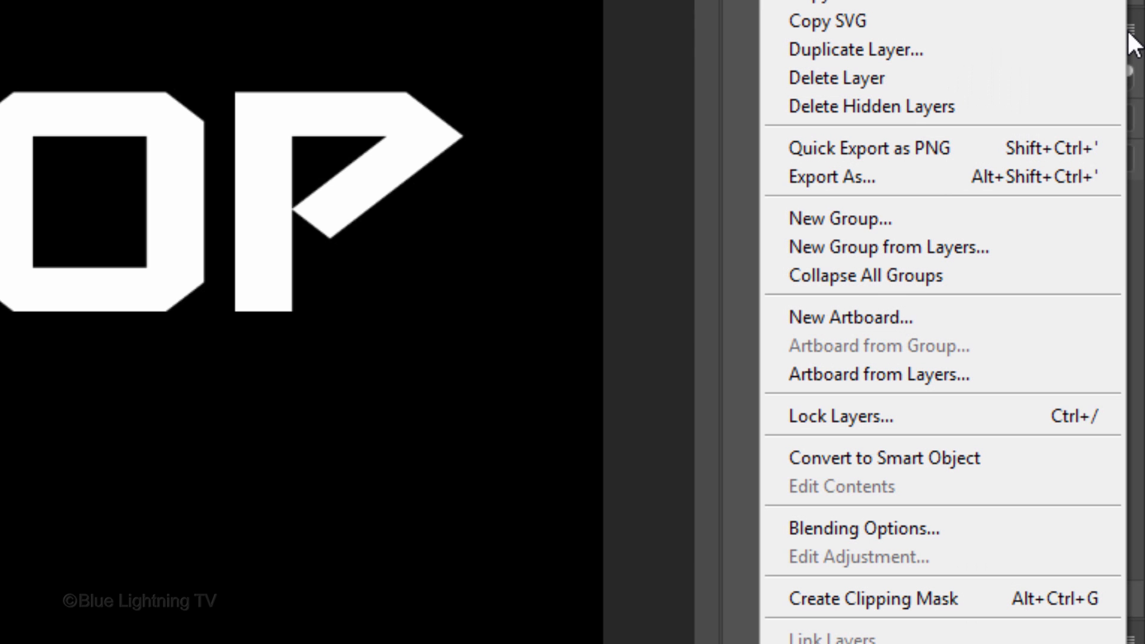
{"action": "left_click", "coordinate": [1027, 465]}
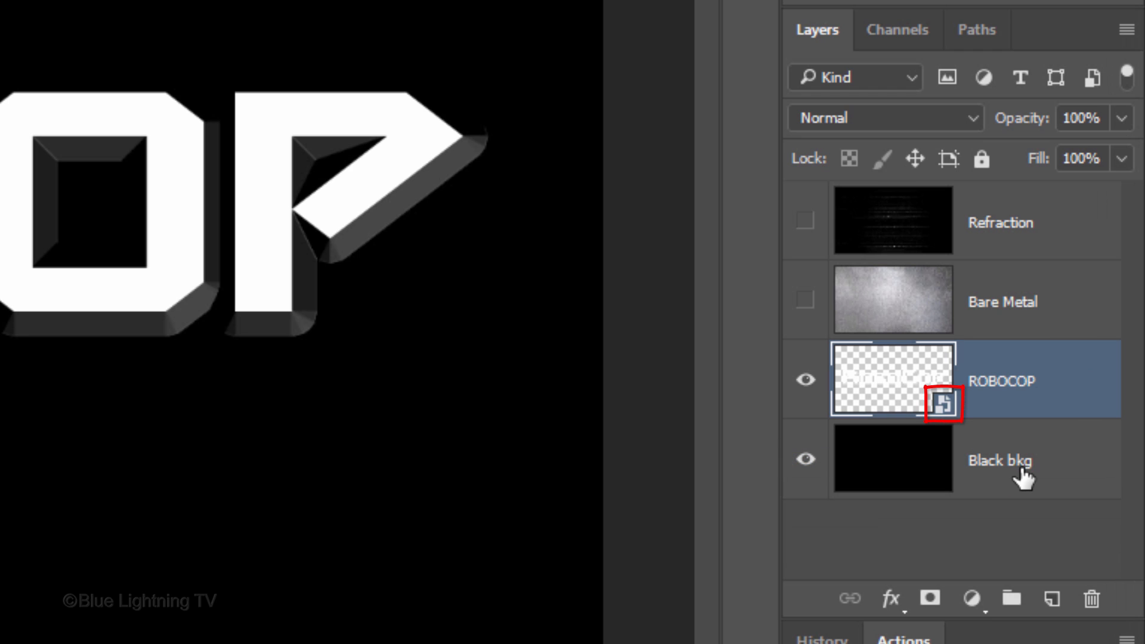
{"action": "left_click", "coordinate": [890, 606]}
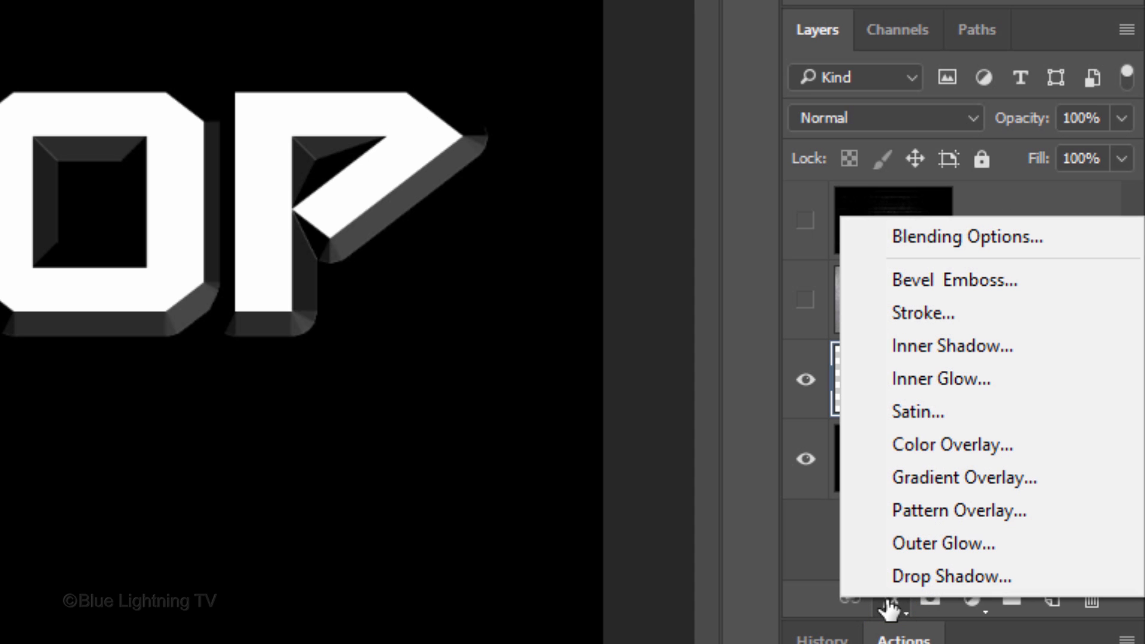
{"action": "left_click", "coordinate": [892, 449]}
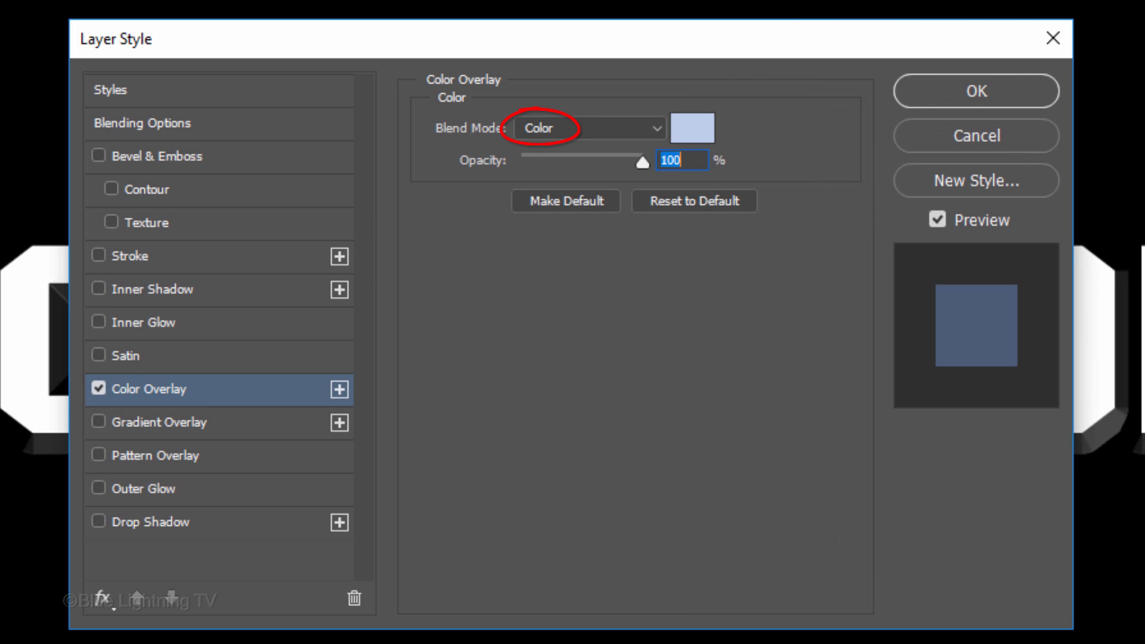
{"action": "left_click", "coordinate": [686, 133]}
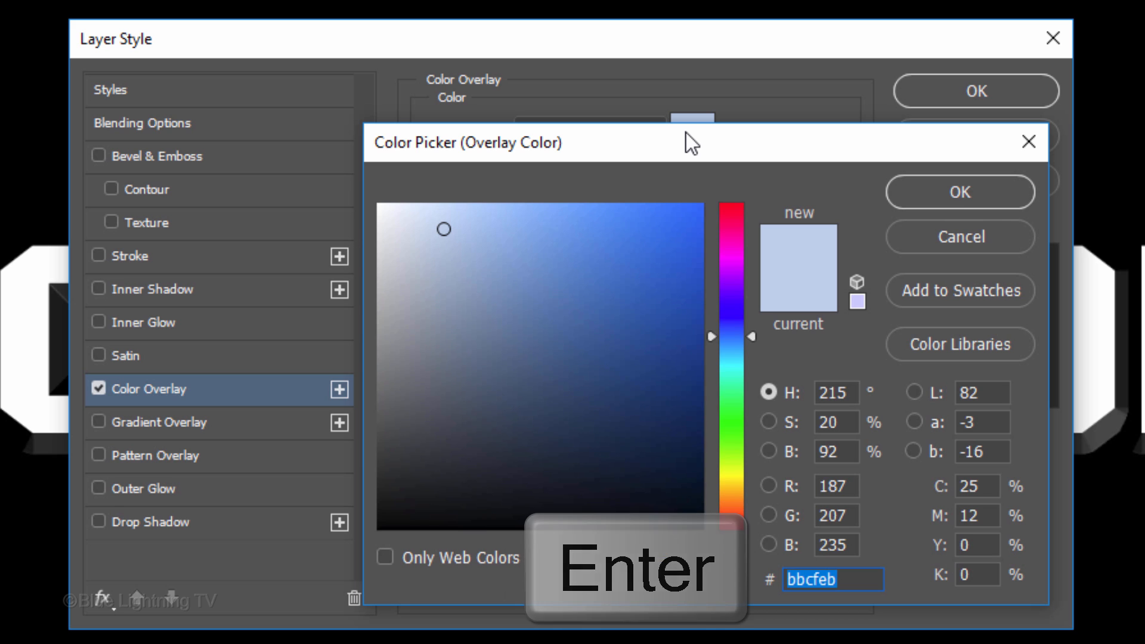
{"action": "key", "text": "Return"}
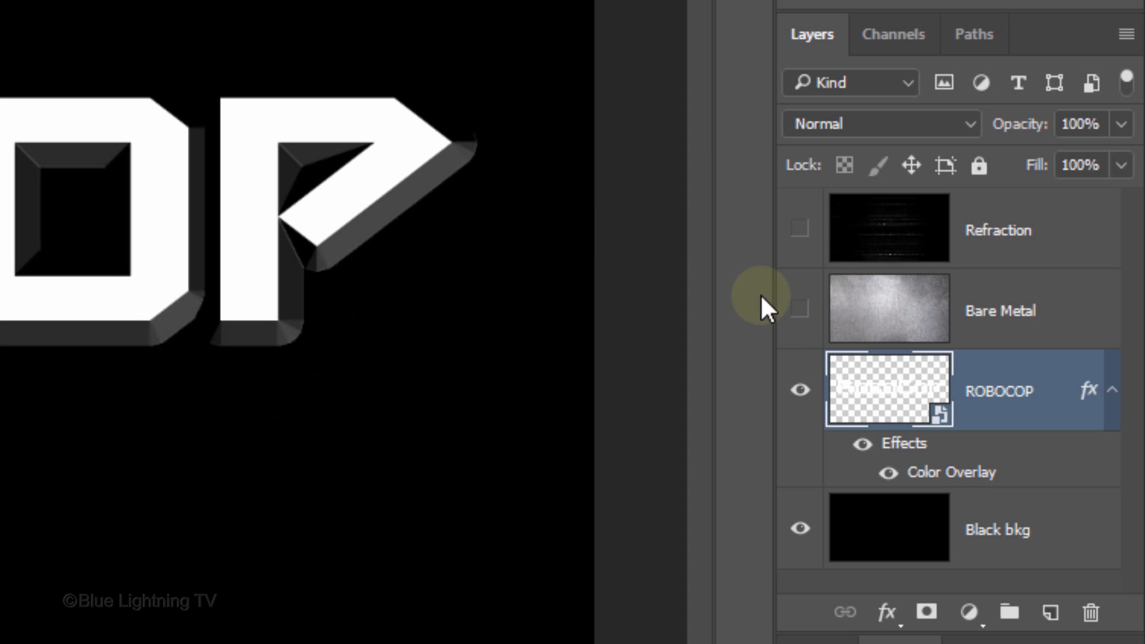
Show the Bare Metal layer as a clipping mask on the ROBOCOP layer and convert it to a Smart Object
{"action": "left_click", "coordinate": [799, 309]}
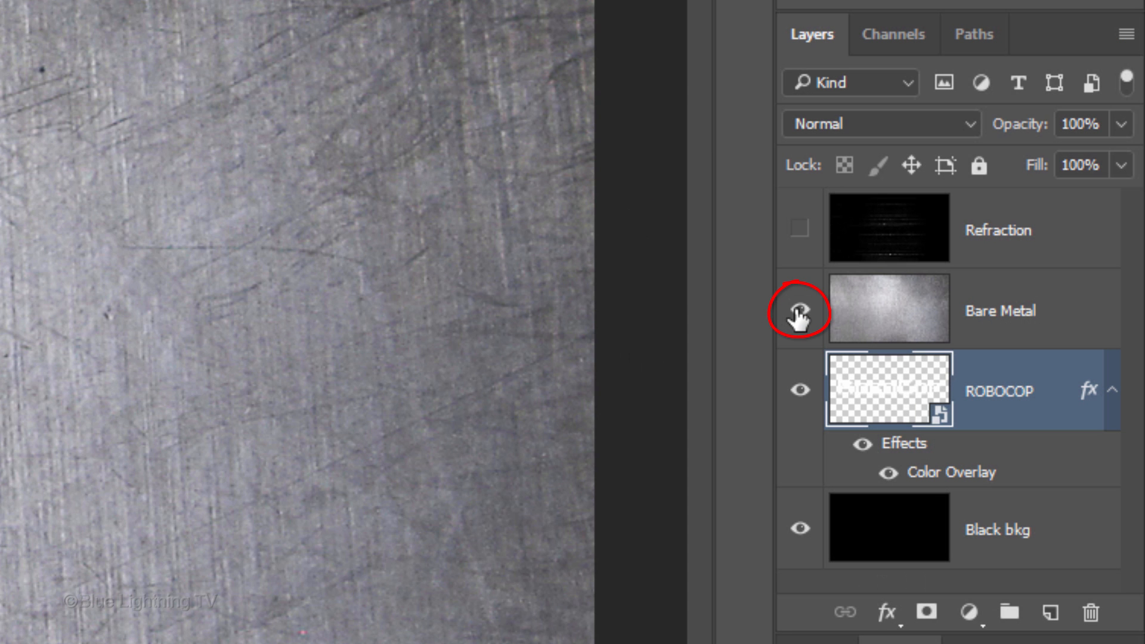
{"action": "left_click", "coordinate": [851, 319]}
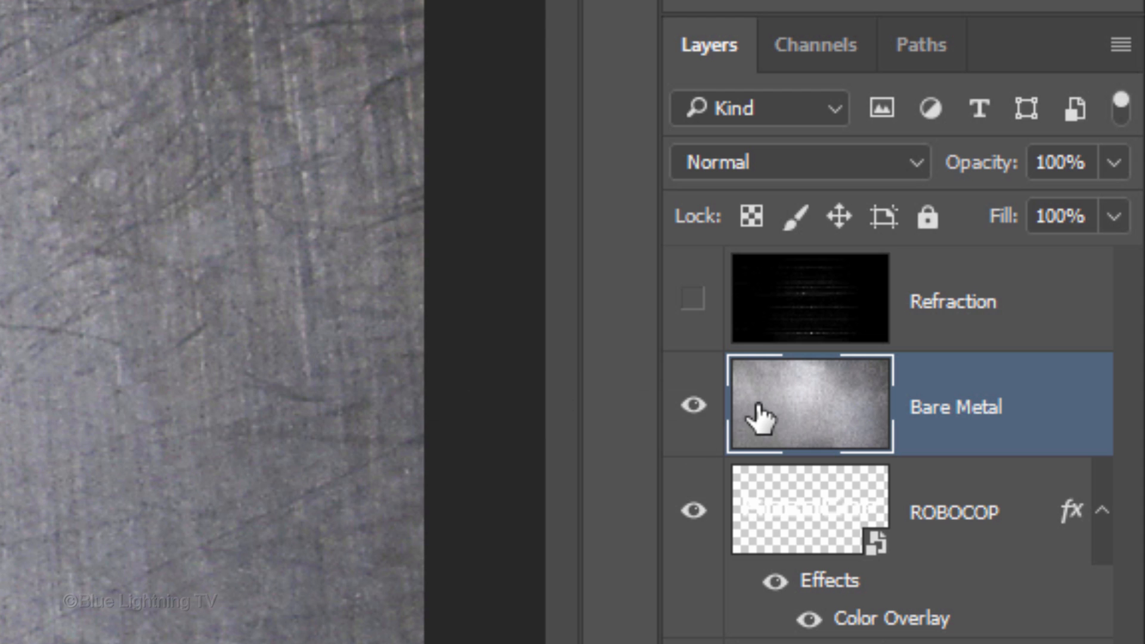
{"action": "key", "text": "ctrl+alt+g"}
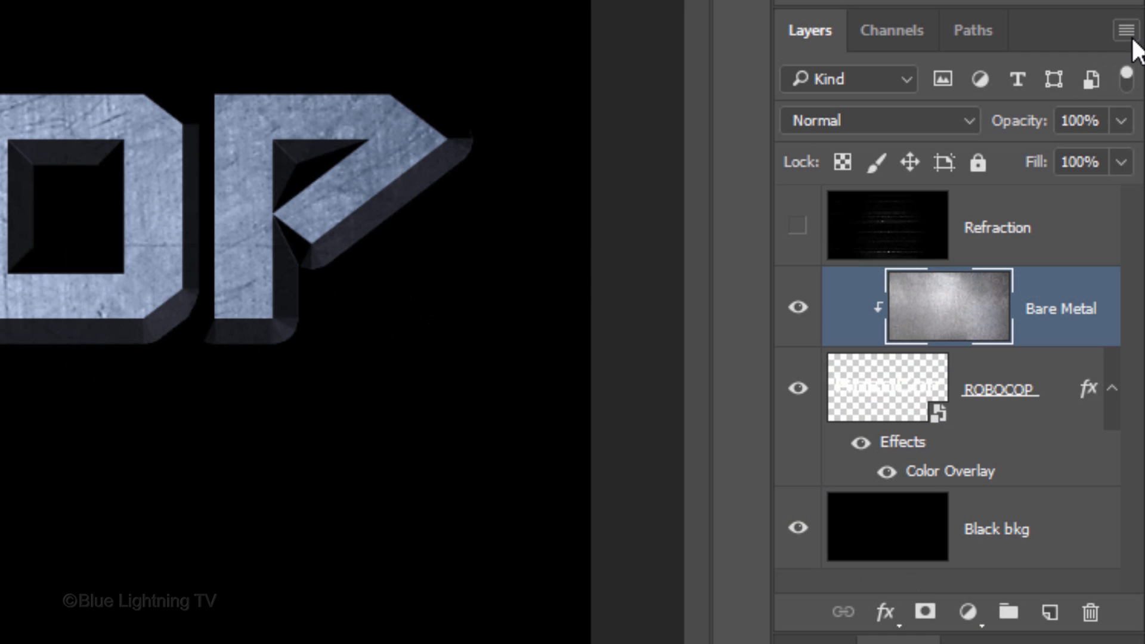
{"action": "left_click", "coordinate": [1131, 33]}
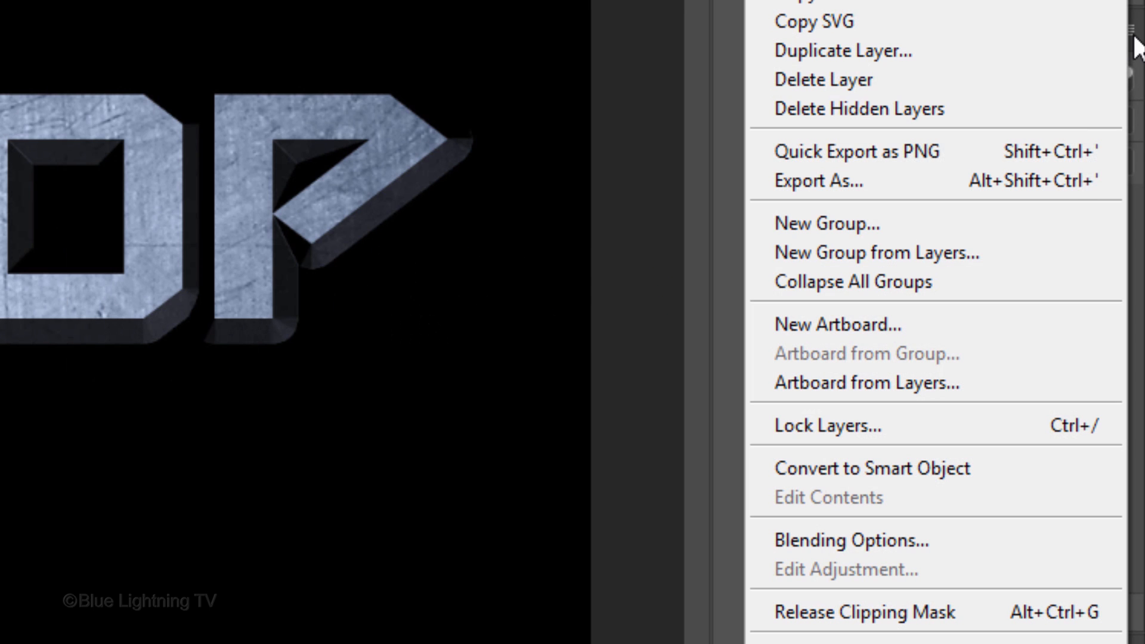
{"action": "left_click", "coordinate": [1022, 466]}
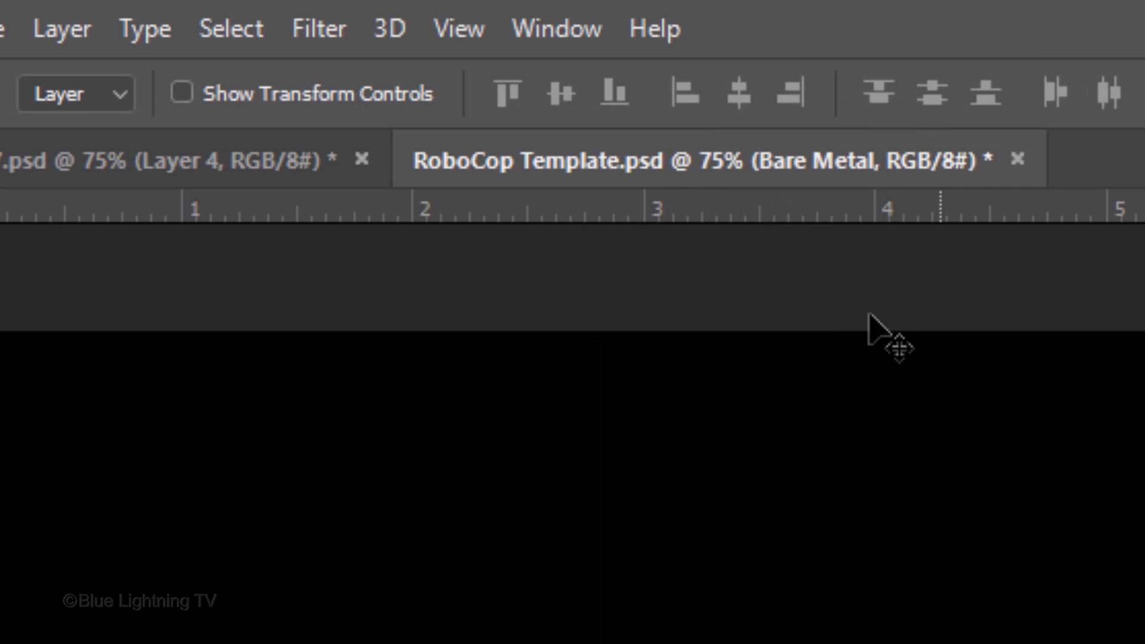
Apply a Lens Correction filter to the Bare Metal layer with a custom vignette amount of -100
{"action": "left_click", "coordinate": [343, 31]}
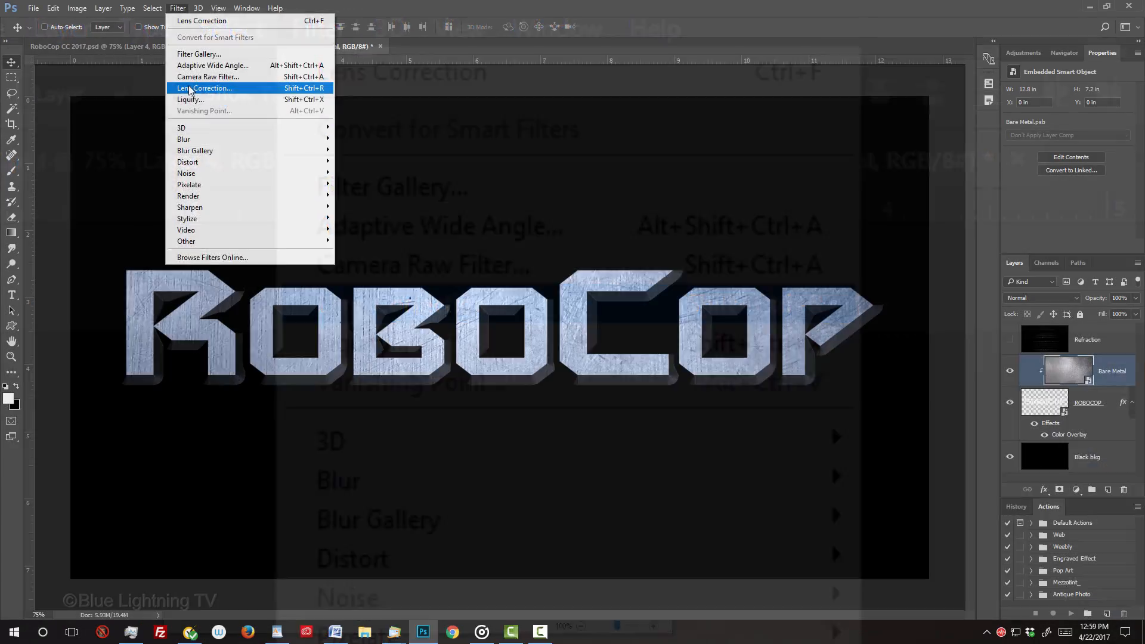
{"action": "left_click", "coordinate": [357, 307]}
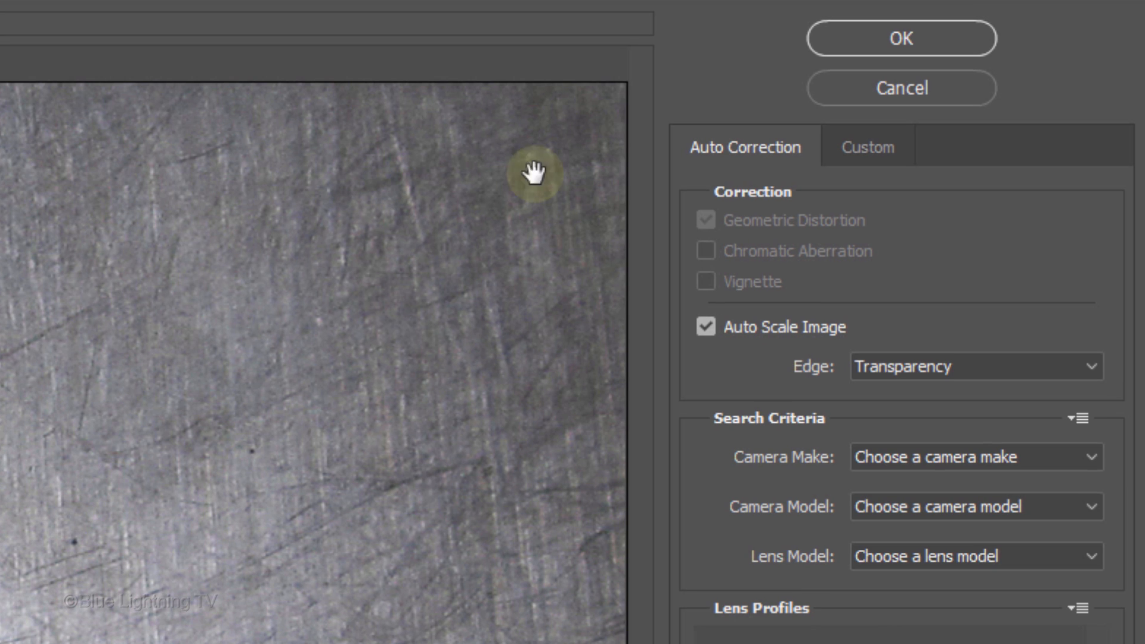
{"action": "left_click", "coordinate": [869, 148]}
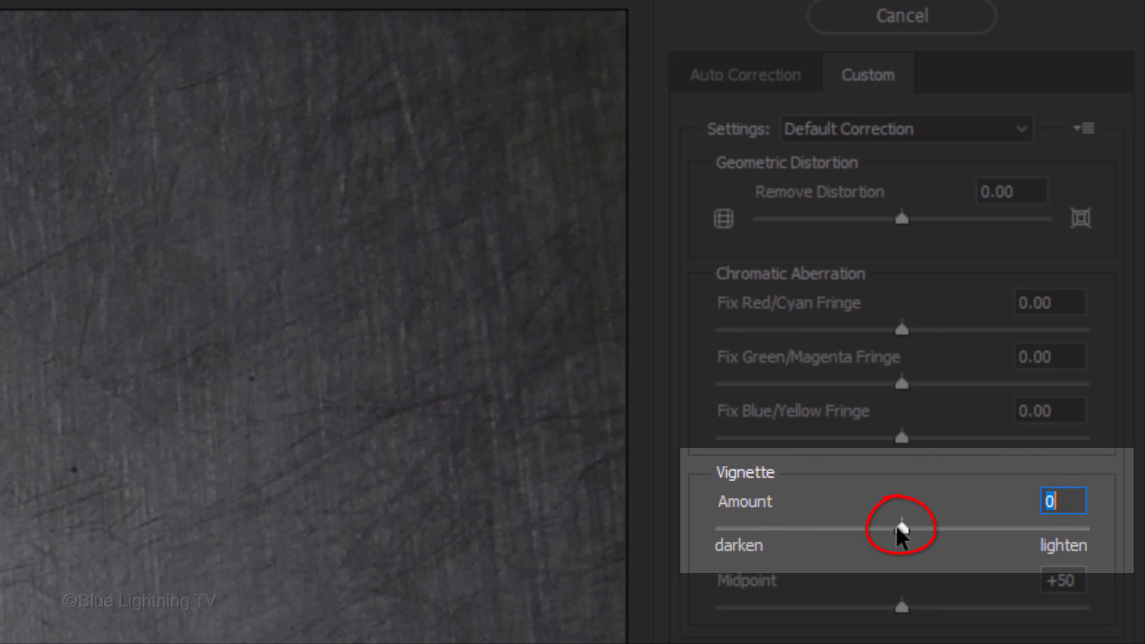
{"action": "left_click_drag", "start_coordinate": [896, 525], "coordinate": [606, 523]}
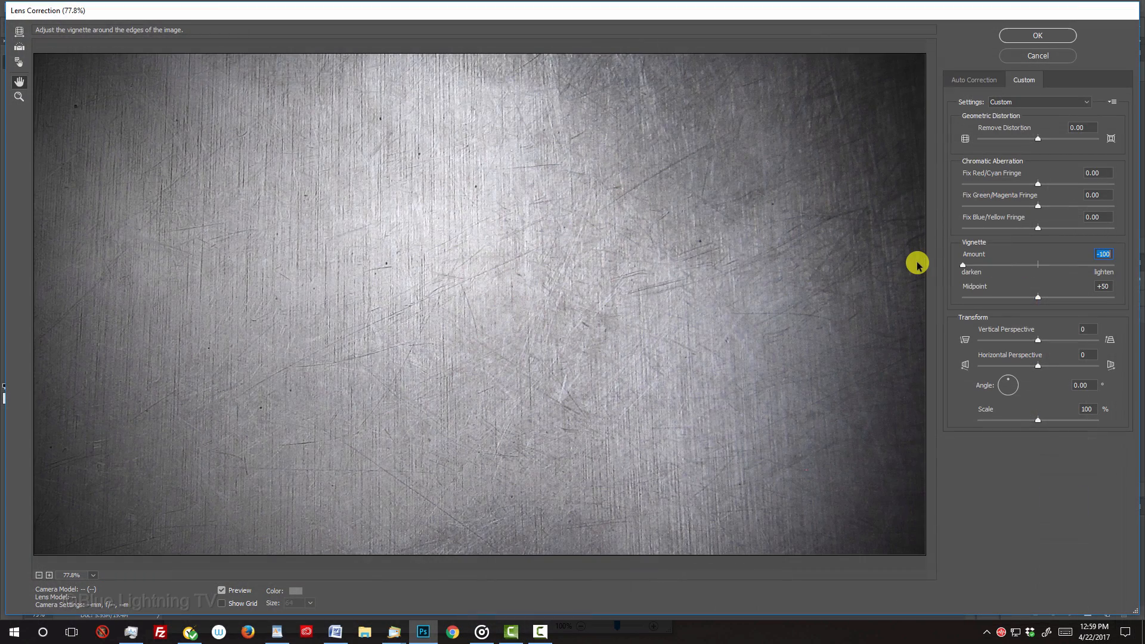
{"action": "left_click", "coordinate": [1030, 37]}
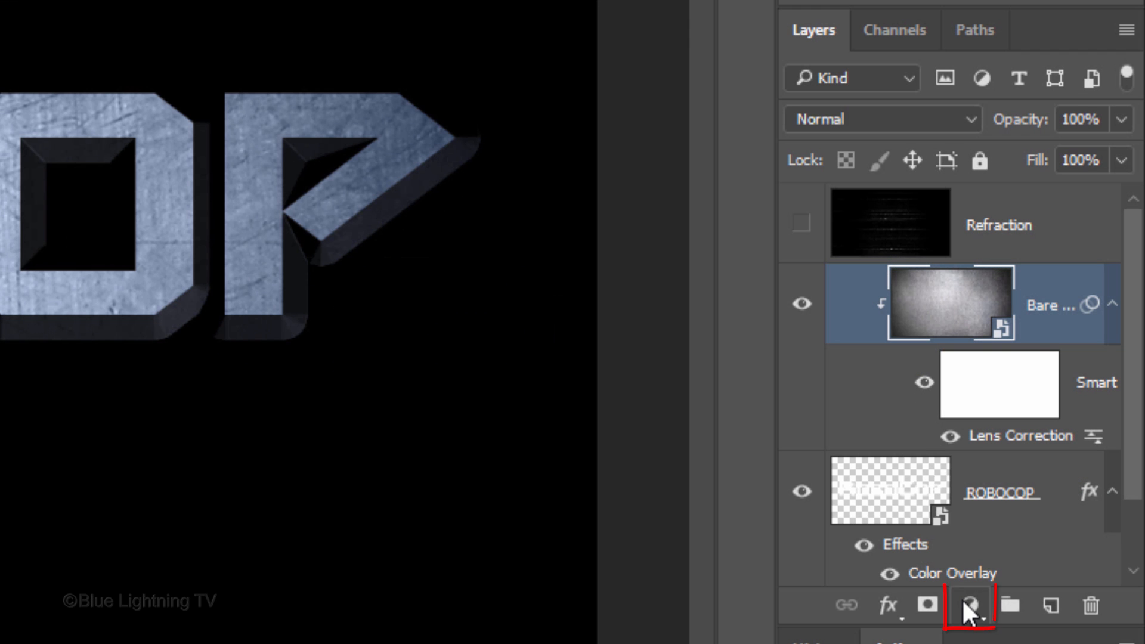
Add a Levels adjustment above the Bare Metal layer with input levels of 82, 0.71 and 232
{"action": "left_click", "coordinate": [969, 606]}
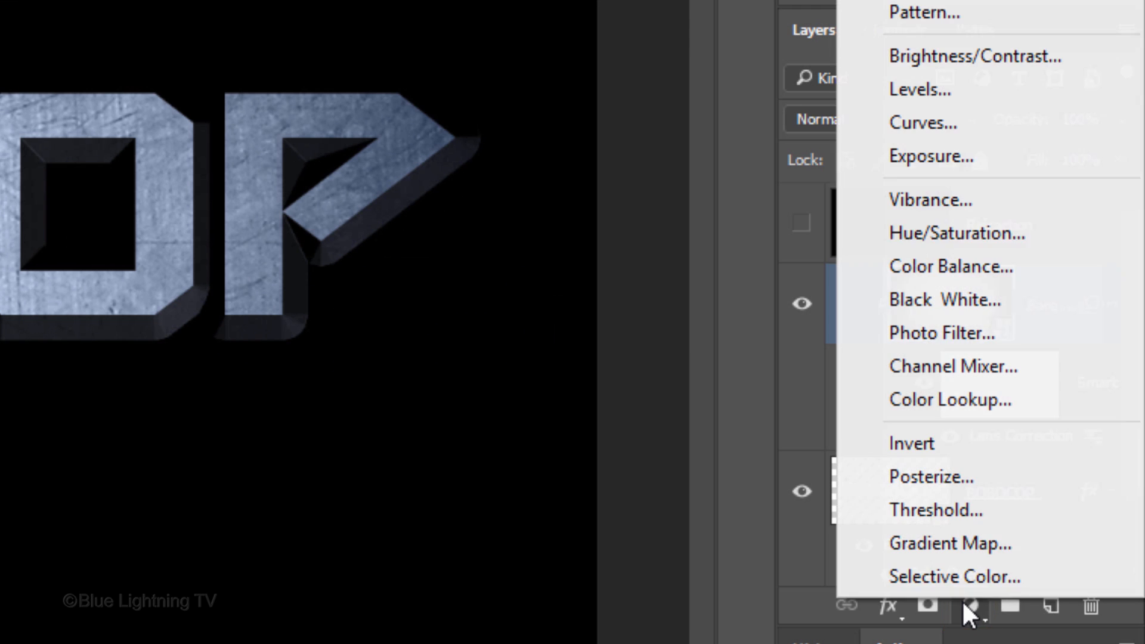
{"action": "left_click", "coordinate": [953, 95]}
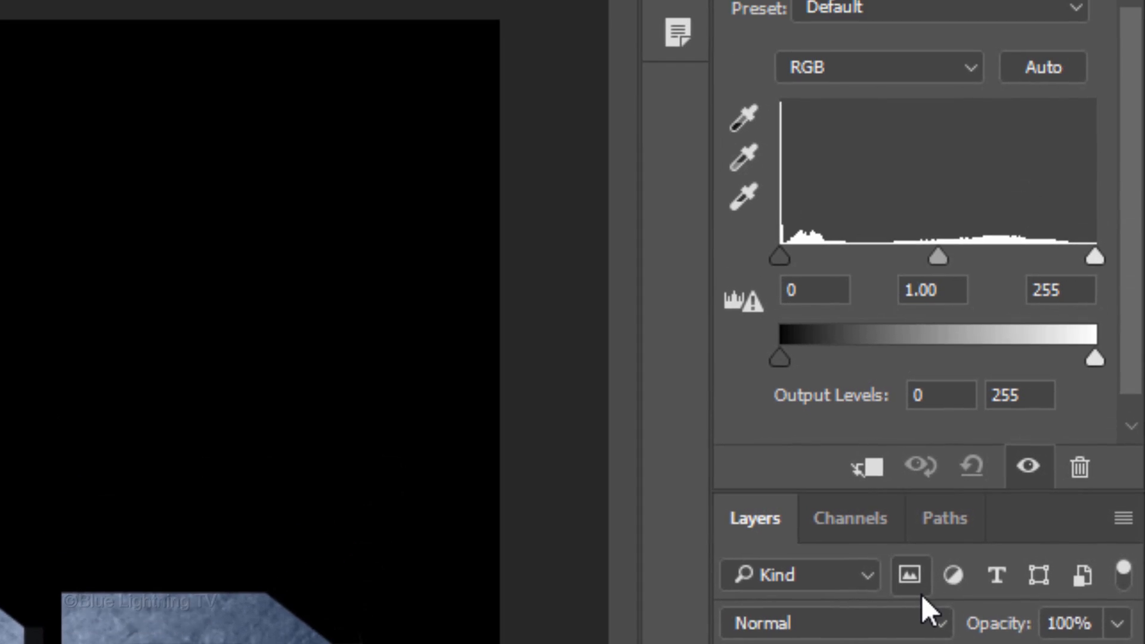
{"action": "left_click", "coordinate": [845, 124]}
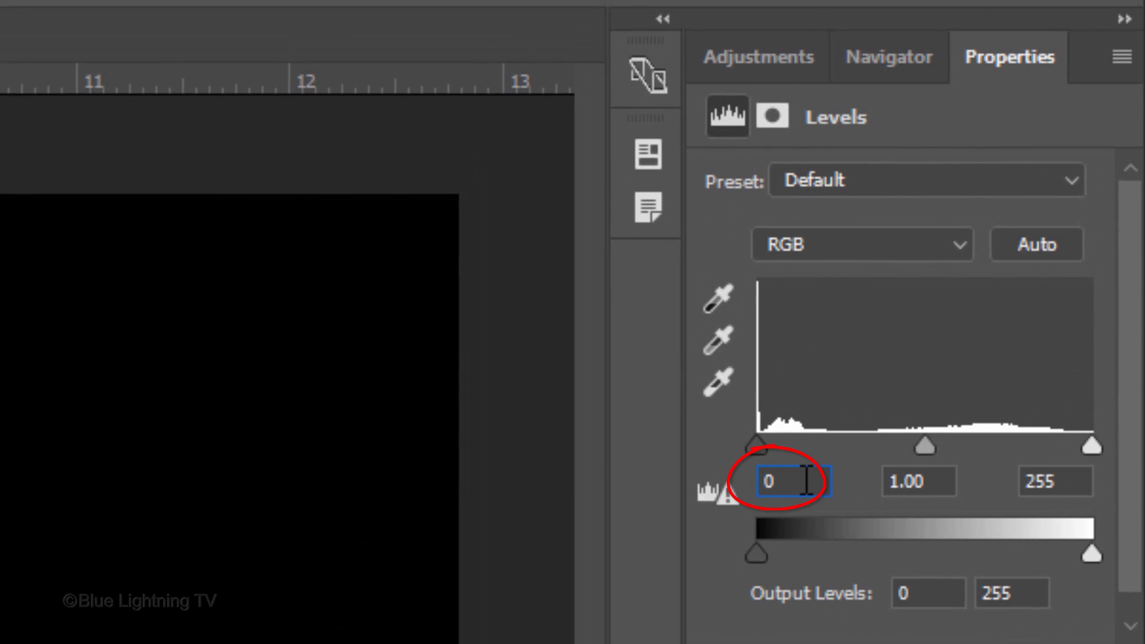
{"action": "type", "text": "82"}
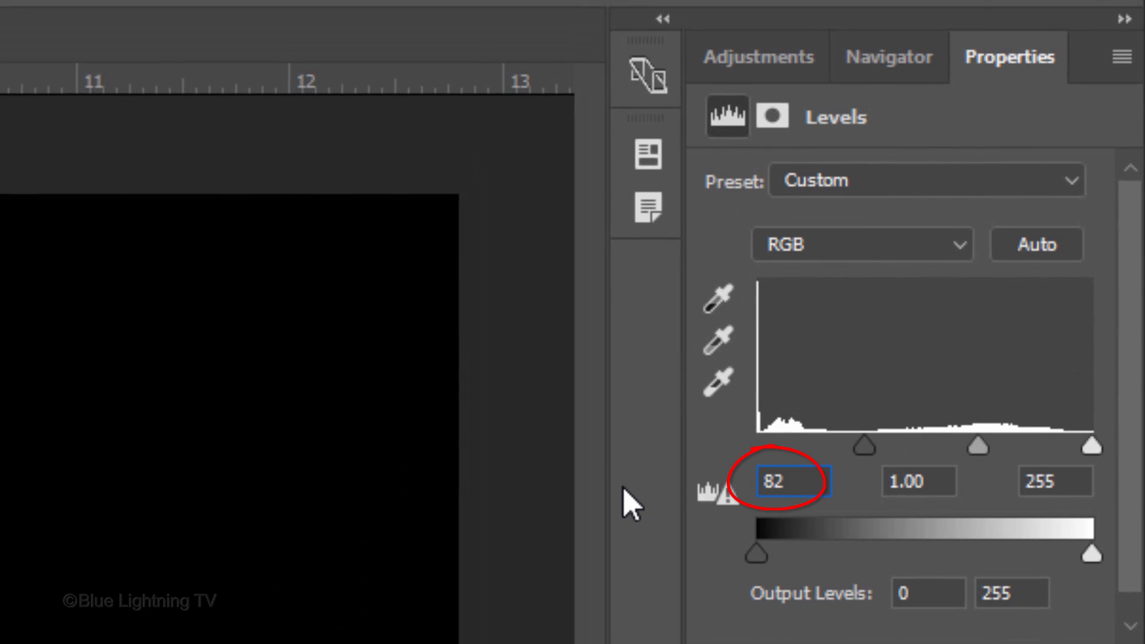
{"action": "left_click", "coordinate": [937, 483]}
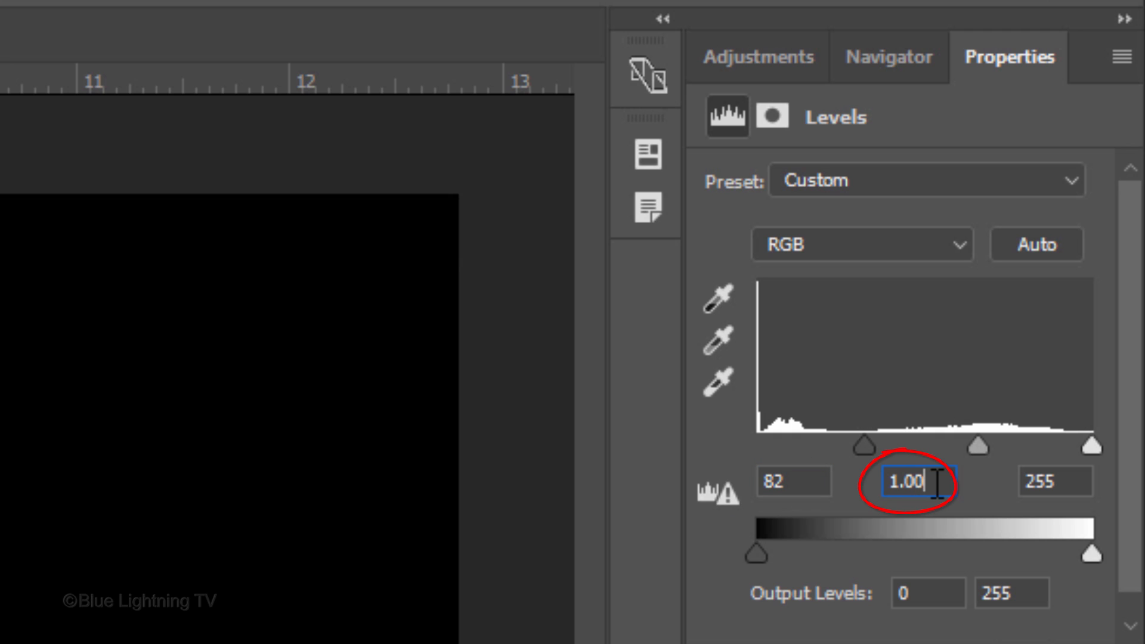
{"action": "left_click_drag", "start_coordinate": [937, 483], "coordinate": [785, 468]}
{"action": "type", "text": ".71"}
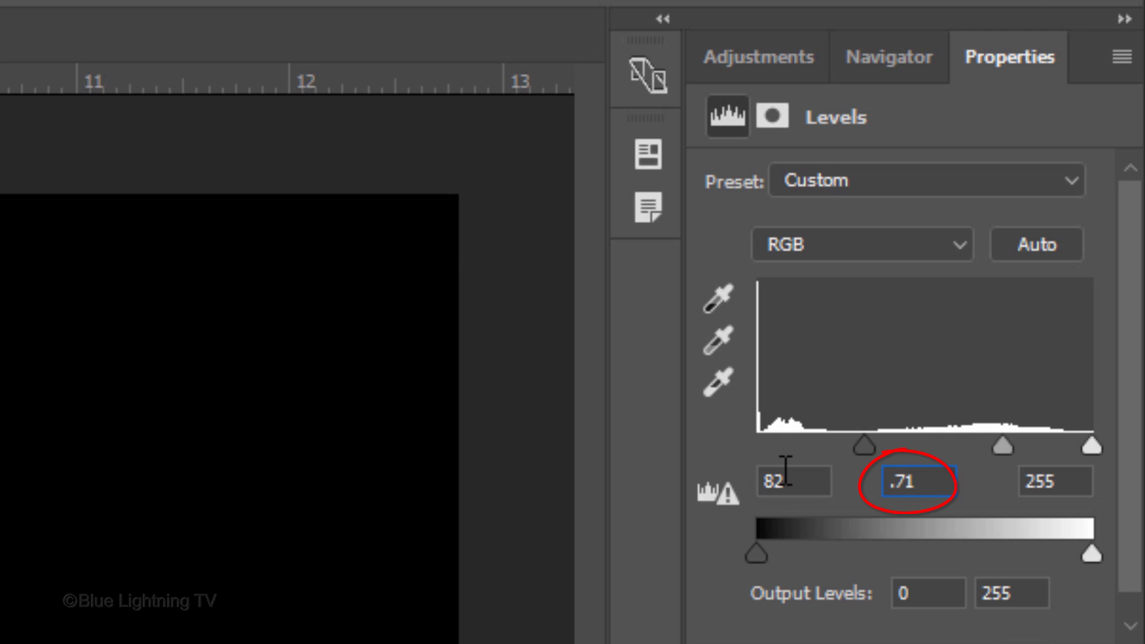
{"action": "left_click", "coordinate": [1073, 482]}
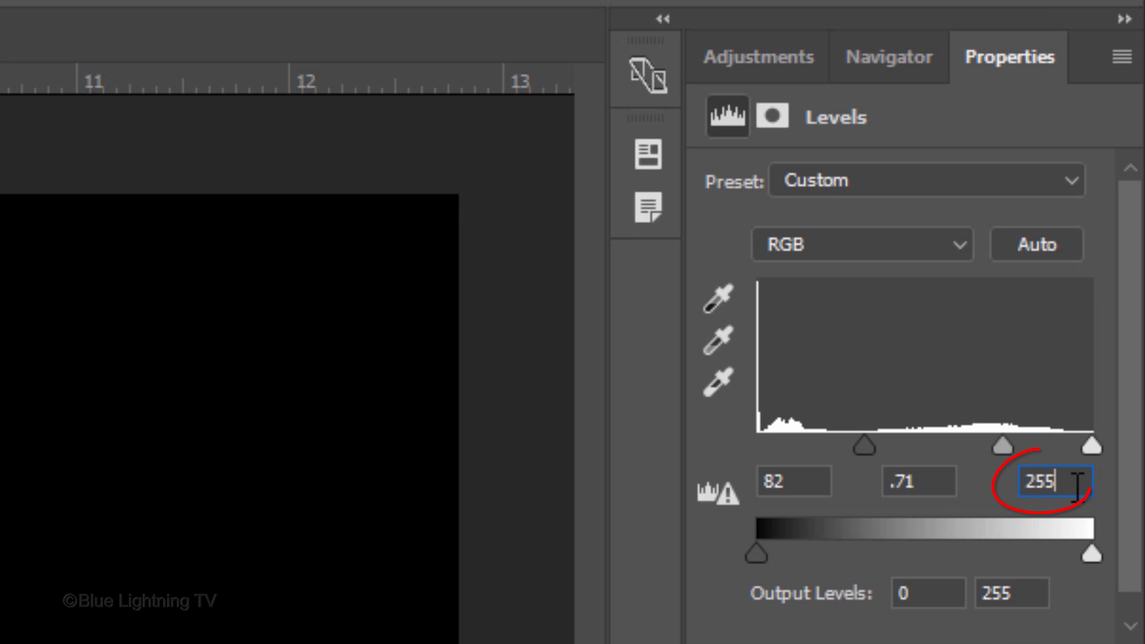
{"action": "key", "text": "BackSpace"}
{"action": "key", "text": "BackSpace"}
{"action": "key", "text": "BackSpace"}
{"action": "type", "text": "232"}
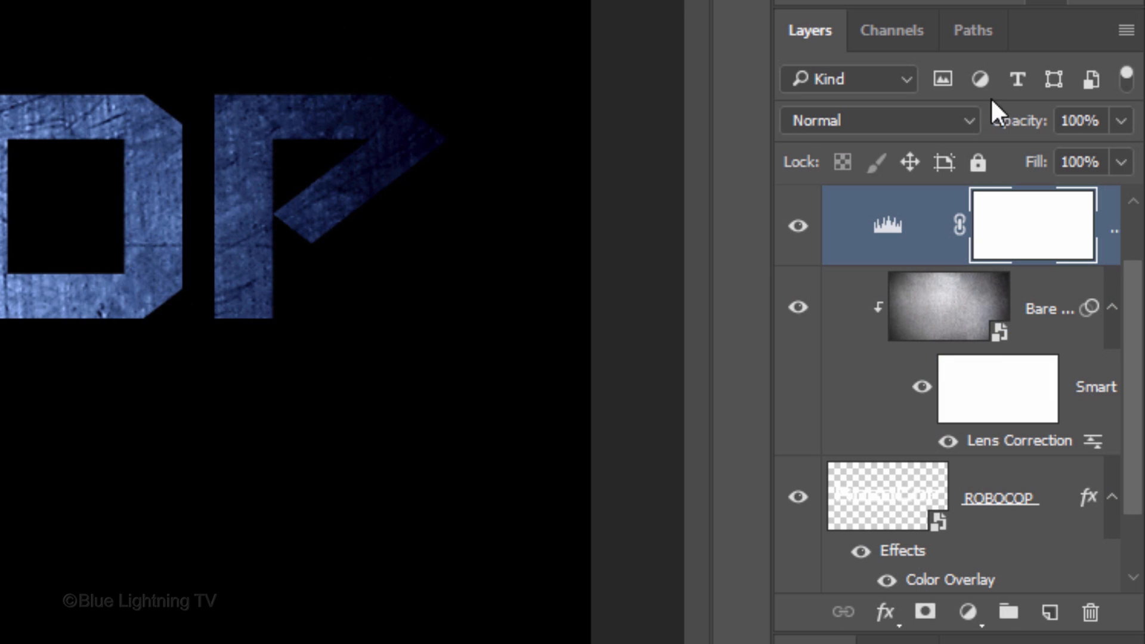
Add a new layer above the Levels adjustment, fill it with black, set its blend mode to Screen and name it Lens flare
{"action": "left_click", "coordinate": [1048, 613]}
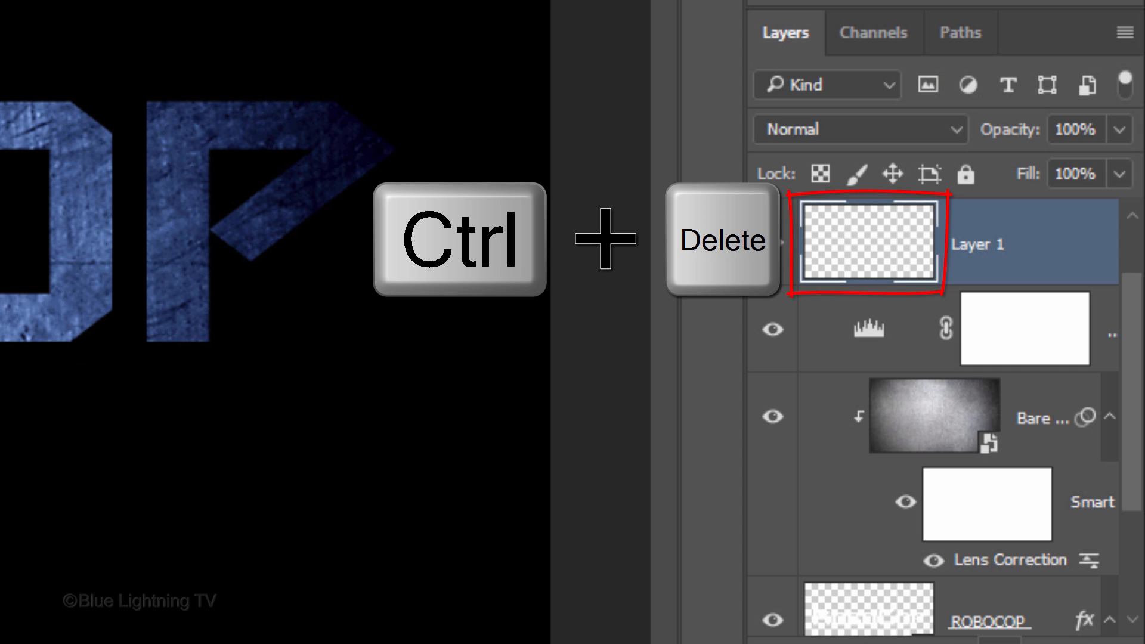
{"action": "key", "text": "ctrl+Delete"}
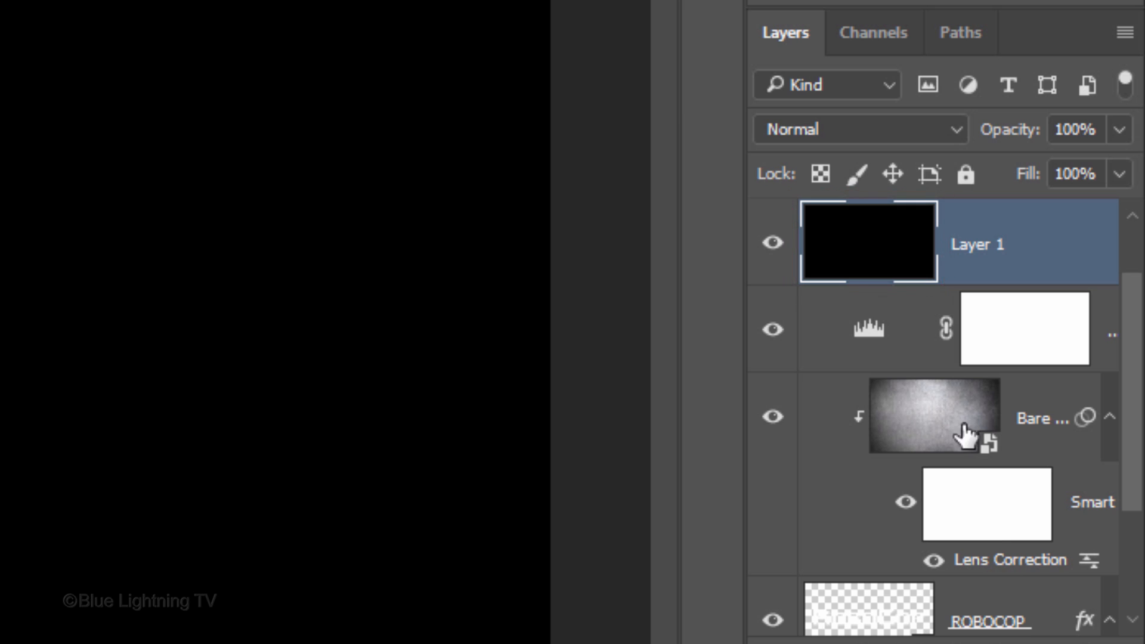
{"action": "left_click", "coordinate": [889, 125]}
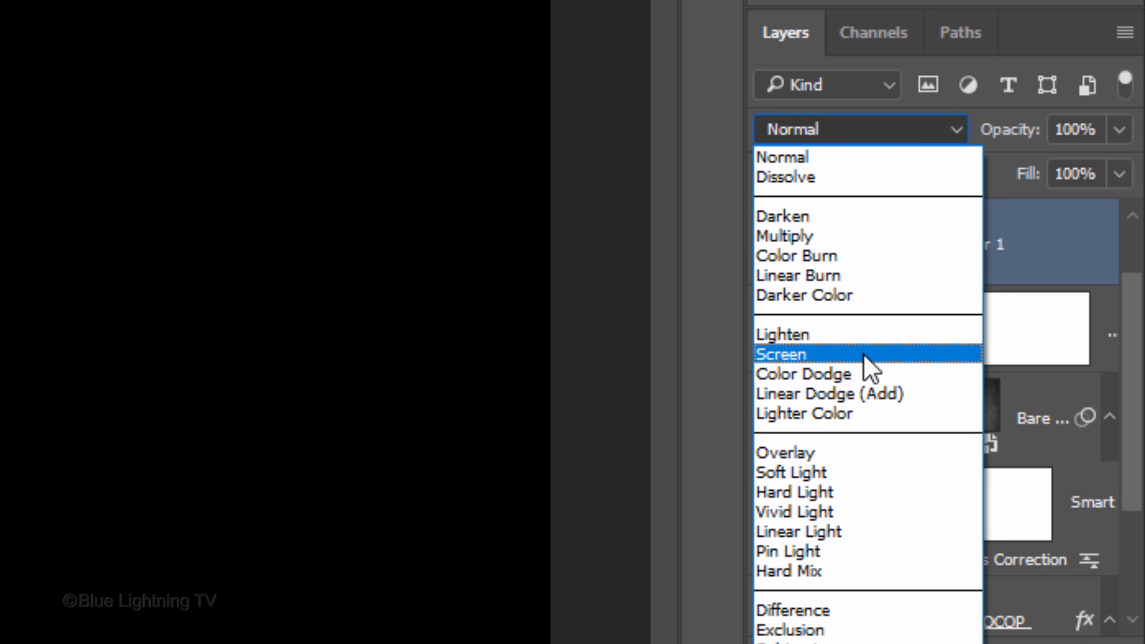
{"action": "left_click", "coordinate": [864, 355]}
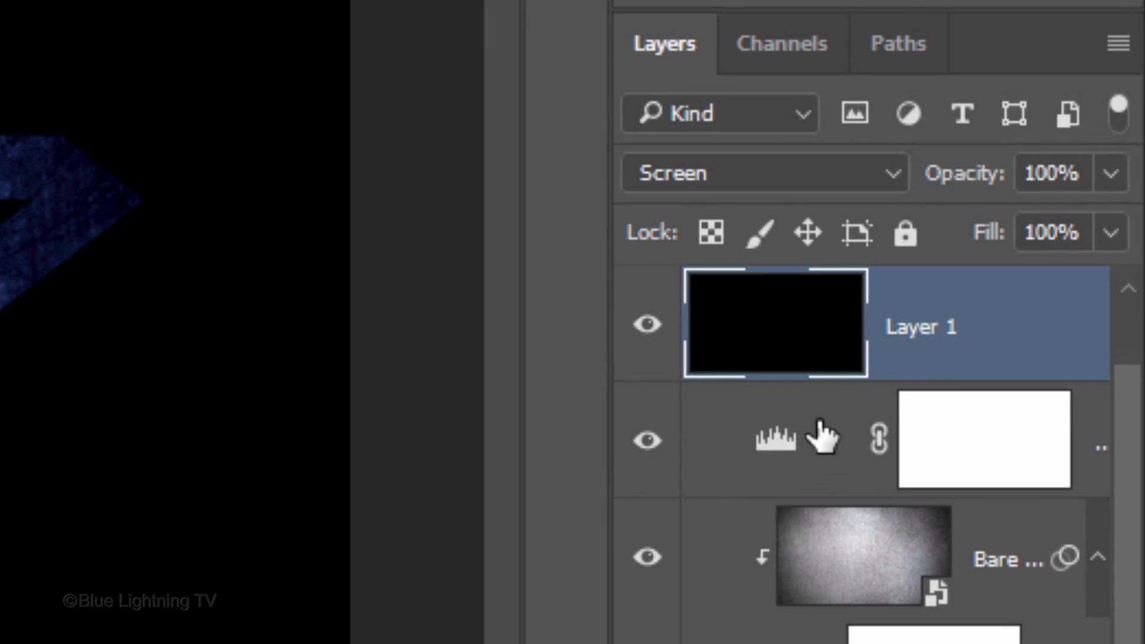
{"action": "double_click", "coordinate": [932, 326]}
{"action": "type", "text": "Lens flare"}
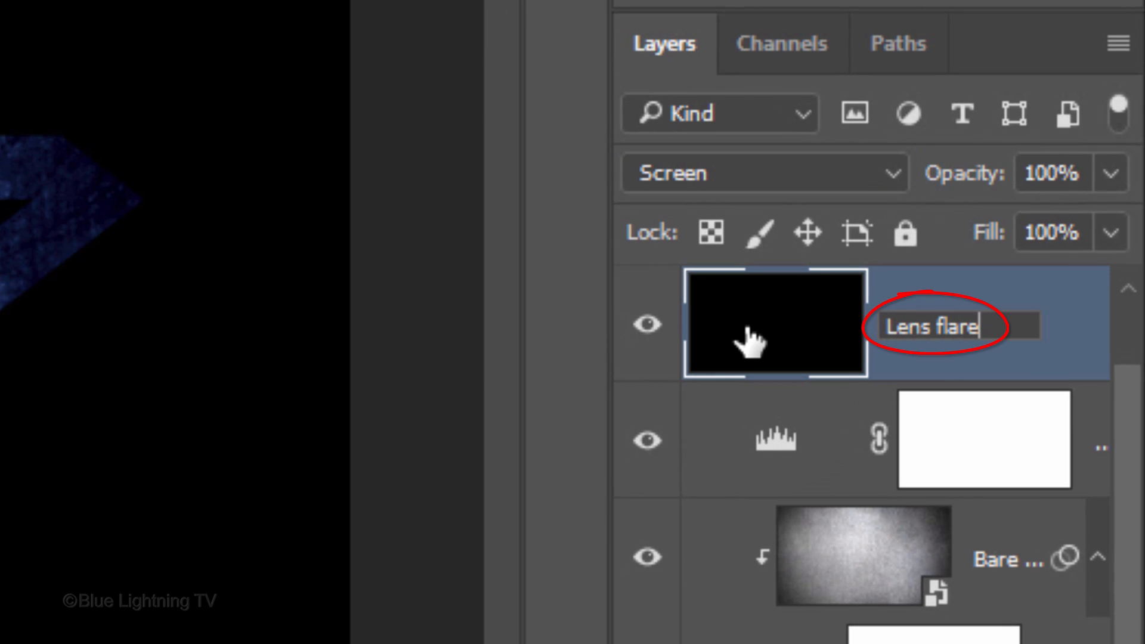
{"action": "key", "text": "Return"}
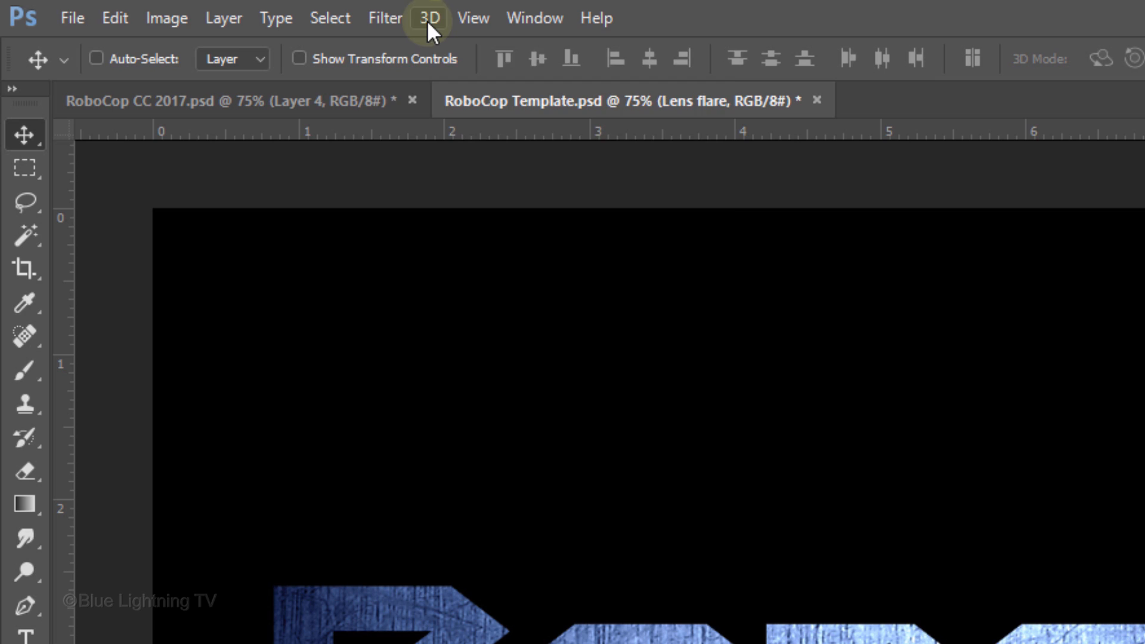
Render a Movie Prime lens flare at 80% brightness just below the canvas centre and move it slightly up onto the middle O's lower edge
{"action": "left_click", "coordinate": [394, 16]}
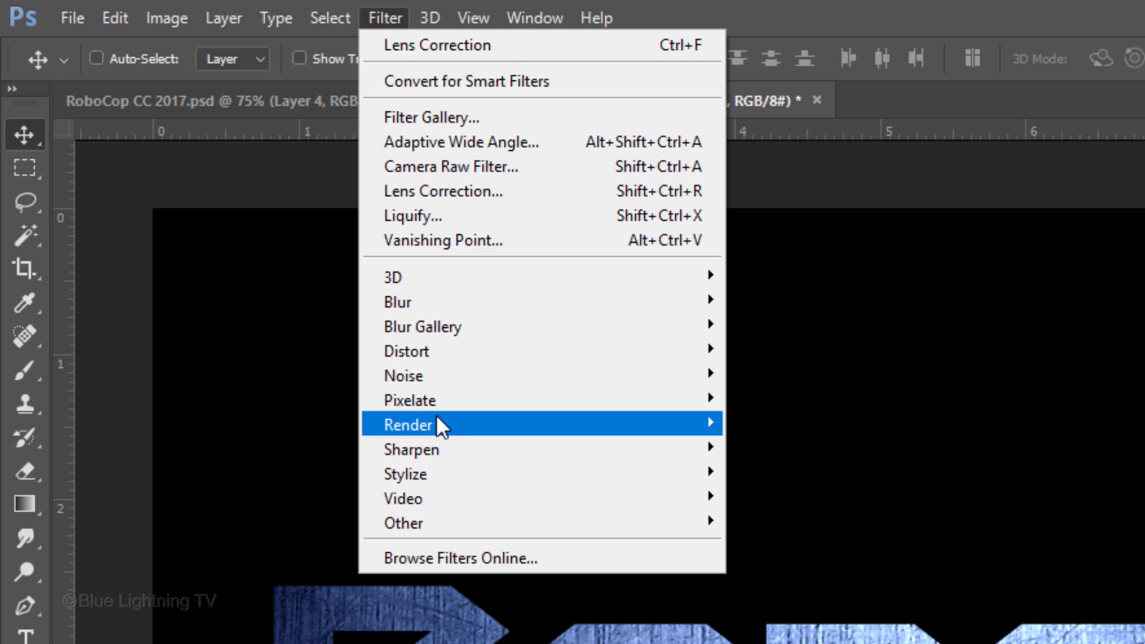
{"action": "mouse_move", "coordinate": [438, 418]}
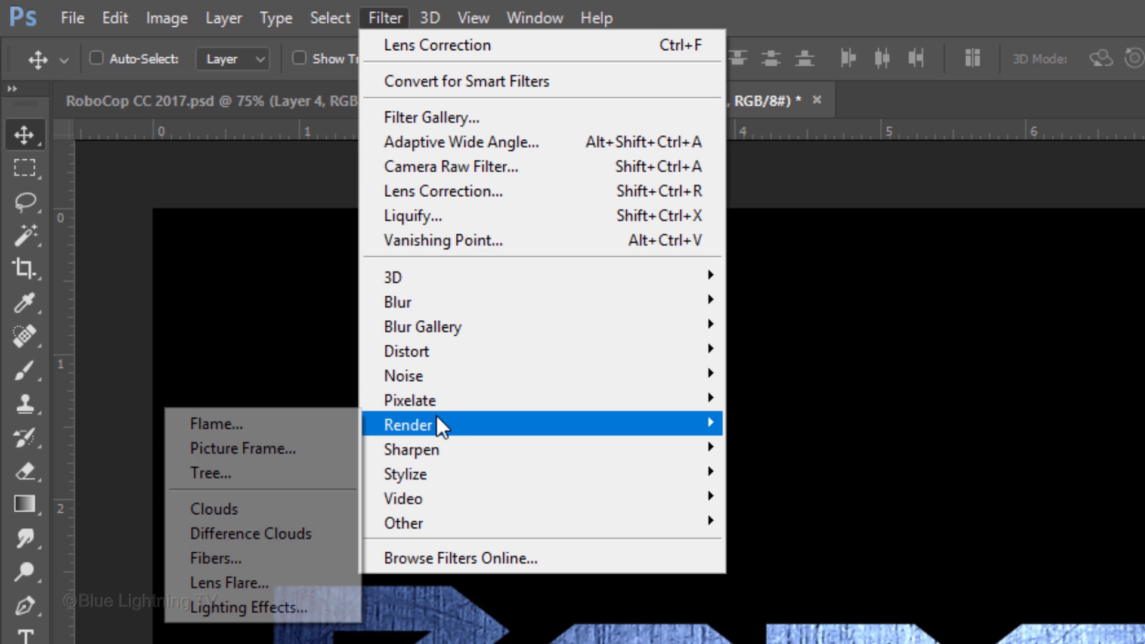
{"action": "left_click", "coordinate": [282, 578]}
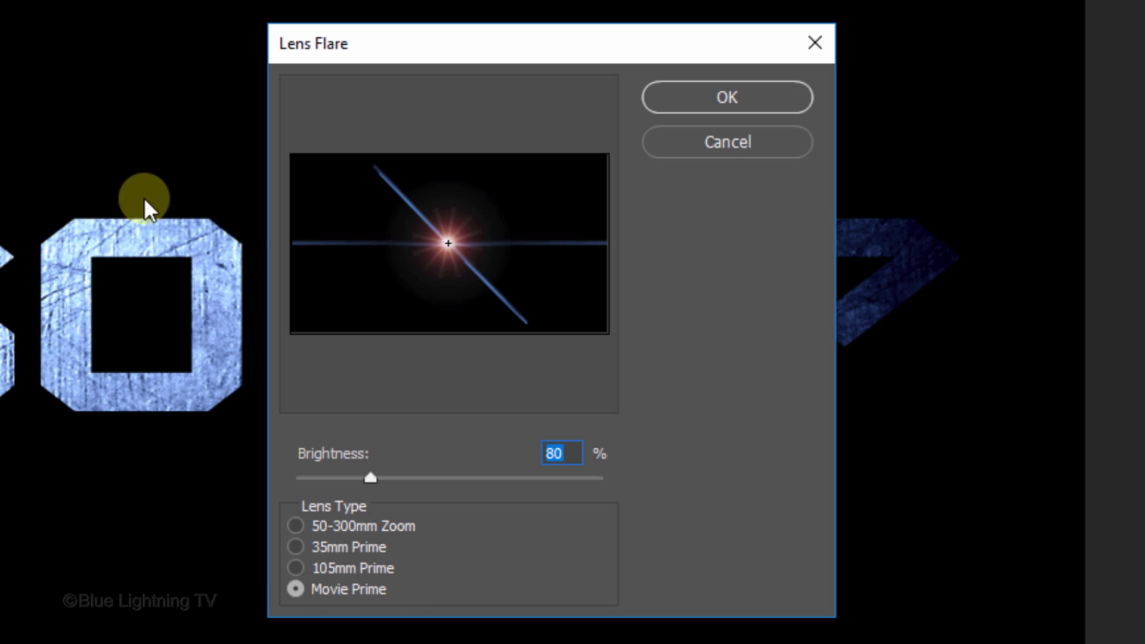
{"action": "mouse_move", "coordinate": [448, 243]}
{"action": "left_mouse_down"}
{"action": "mouse_move", "coordinate": [362, 242]}
{"action": "mouse_move", "coordinate": [488, 274]}
{"action": "mouse_move", "coordinate": [430, 227]}
{"action": "mouse_move", "coordinate": [450, 258]}
{"action": "left_mouse_up"}
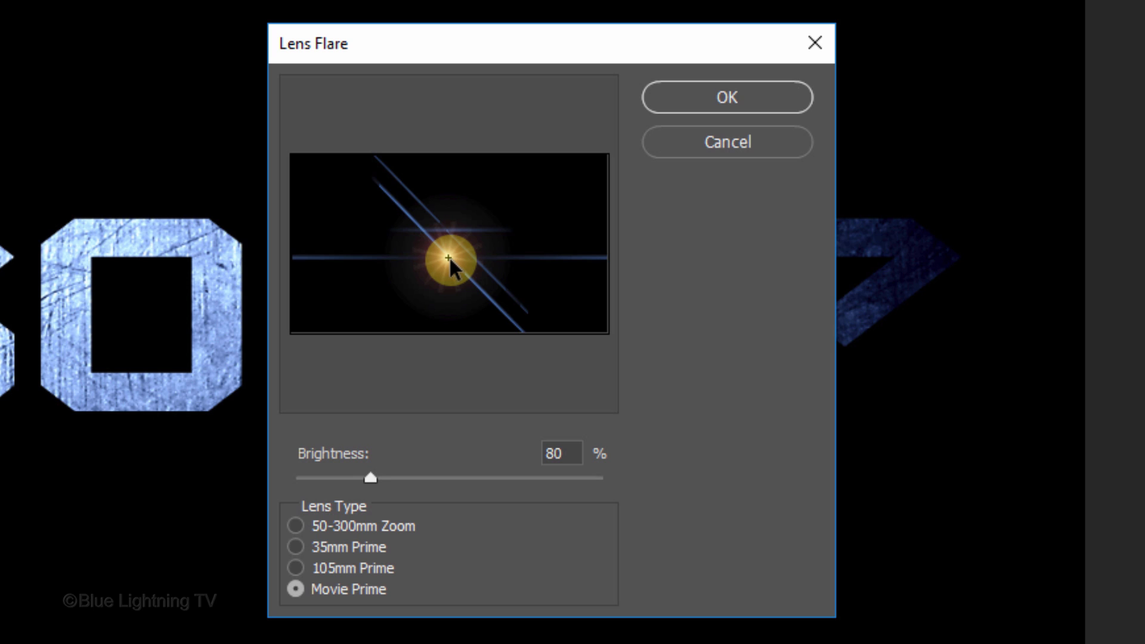
{"action": "left_click", "coordinate": [708, 97]}
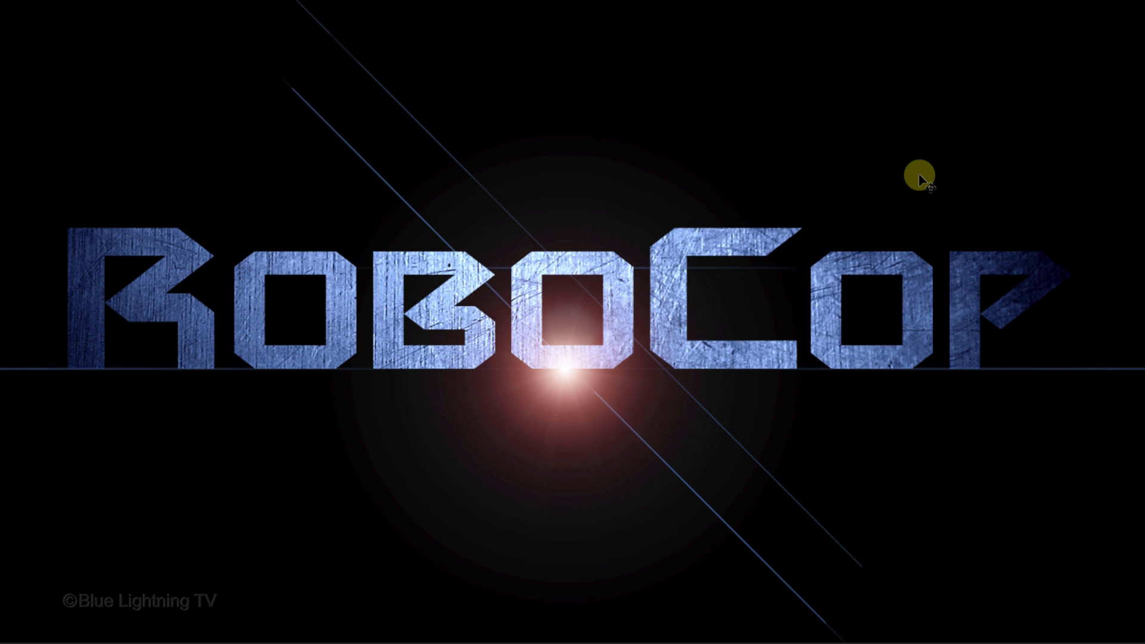
{"action": "left_click_drag", "start_coordinate": [566, 371], "coordinate": [573, 358]}
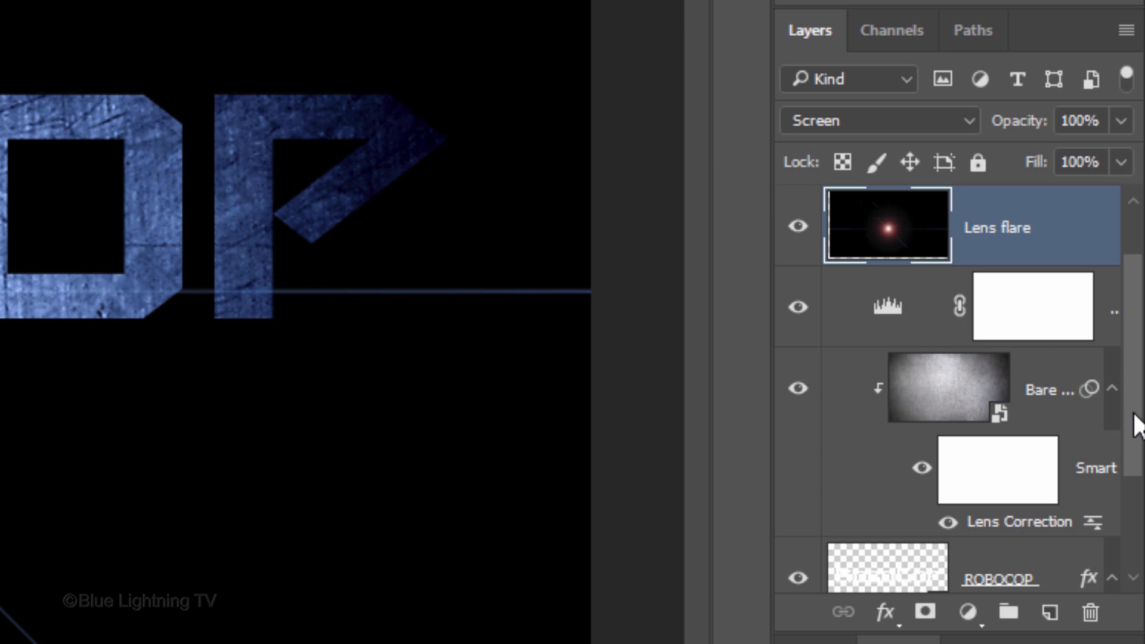
Delete the Black bkg layer beneath the ROBOCOP text
{"action": "scroll", "coordinate": [1136, 422], "scroll_direction": "down", "scroll_amount": 3}
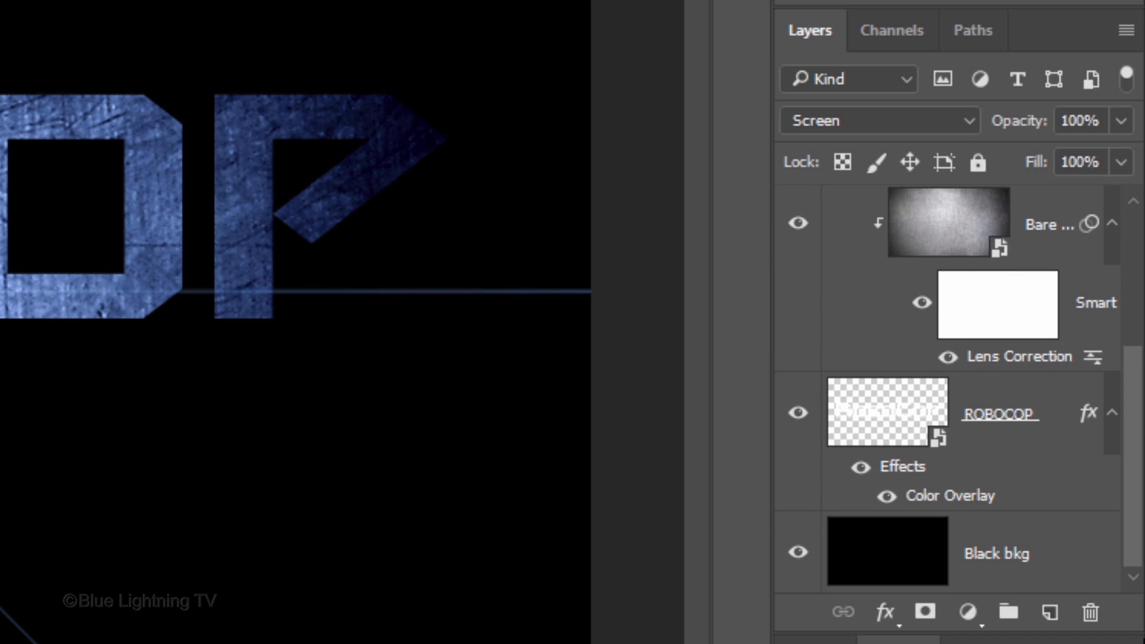
{"action": "left_click", "coordinate": [1059, 565]}
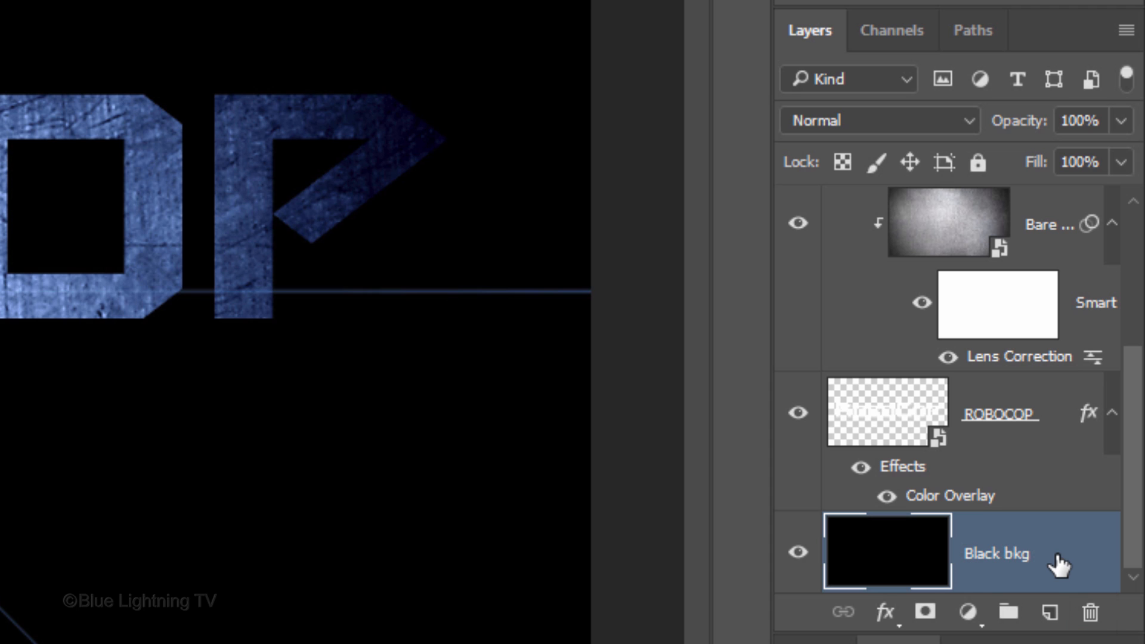
{"action": "key", "text": "Delete"}
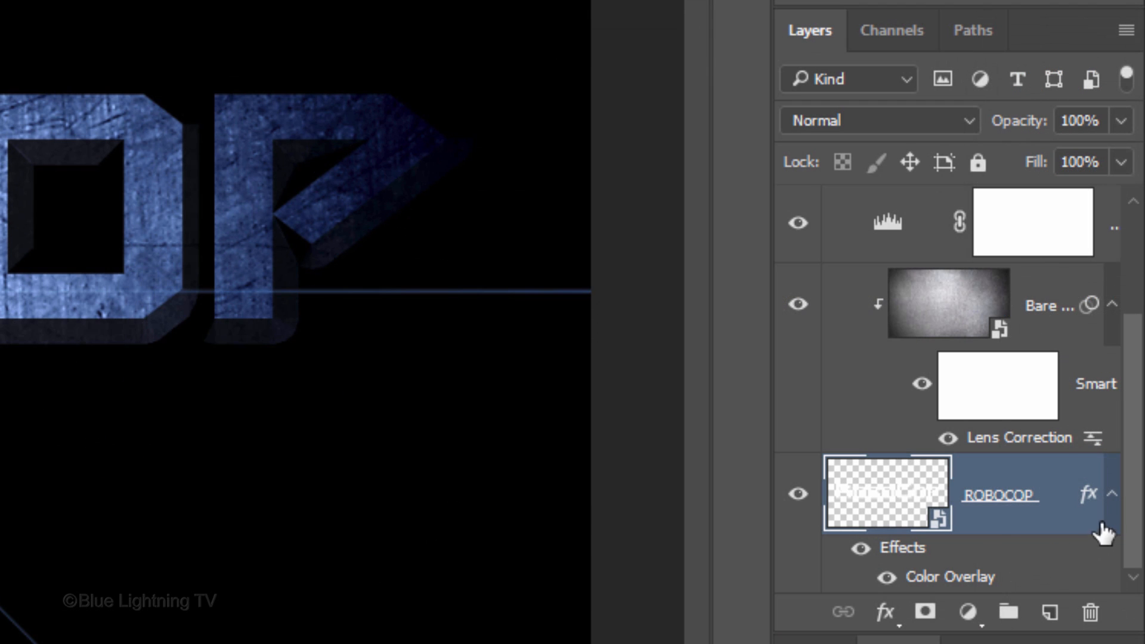
Scale the Lens flare layer up from its centre to about 107% so it covers the canvas edges
{"action": "left_click_drag", "start_coordinate": [1141, 446], "coordinate": [1143, 355]}
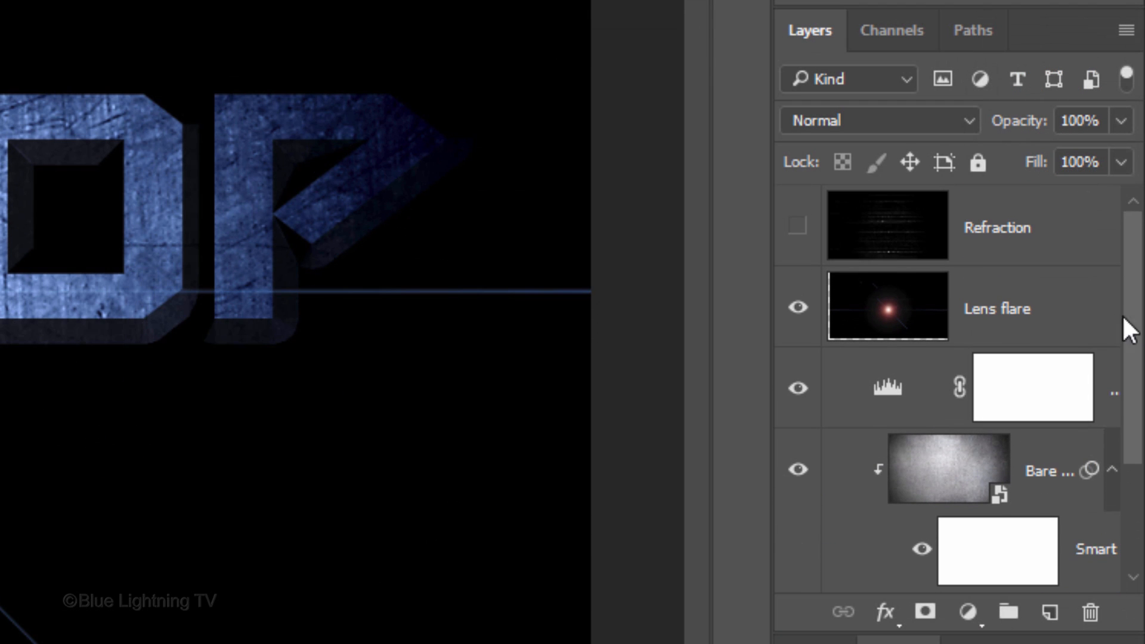
{"action": "left_click", "coordinate": [1041, 327]}
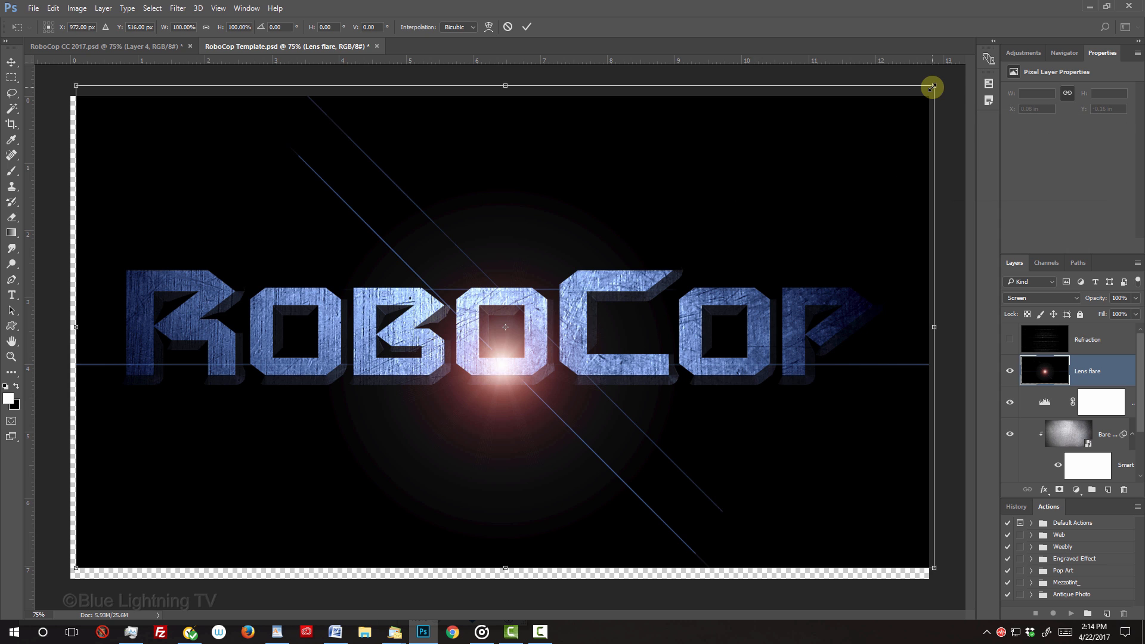
{"action": "left_click_drag", "start_coordinate": [934, 87], "coordinate": [962, 80]}
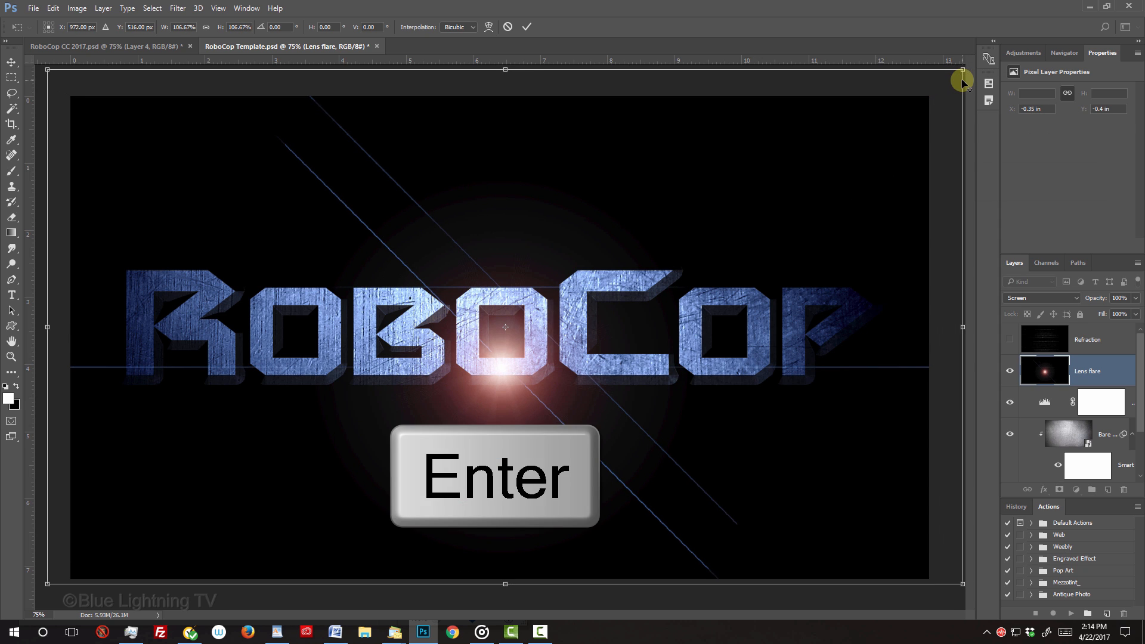
{"action": "key", "text": "Return"}
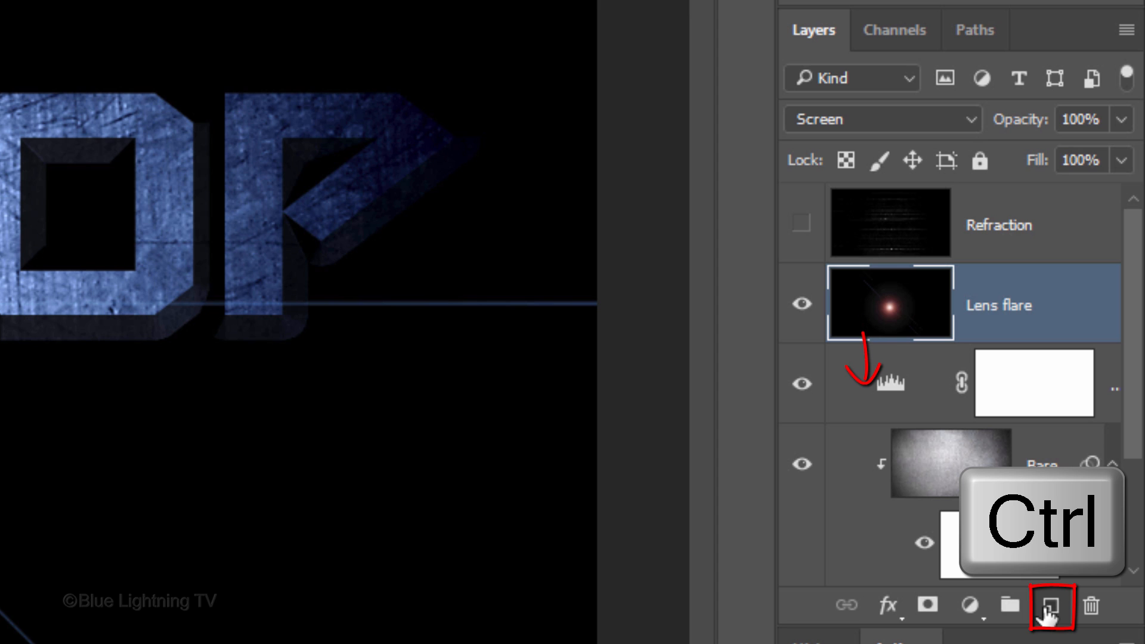
Create a new empty layer directly below the Lens flare layer and name it Inner Shadow
{"action": "left_click", "coordinate": [1047, 608], "text": "ctrl"}
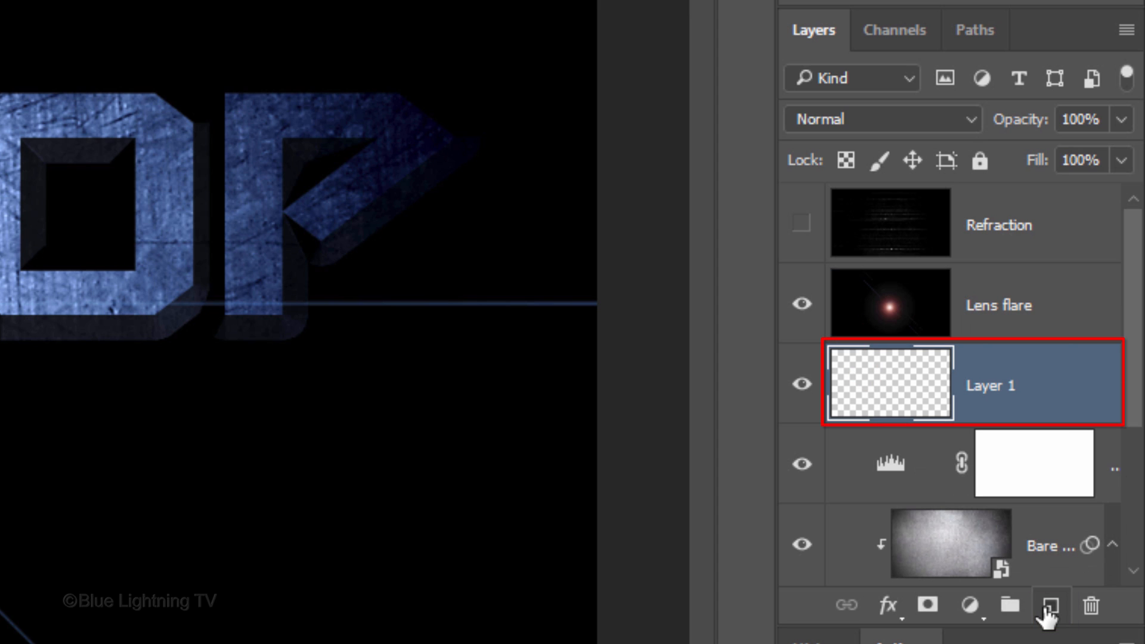
{"action": "double_click", "coordinate": [993, 386]}
{"action": "type", "text": "Inner"}
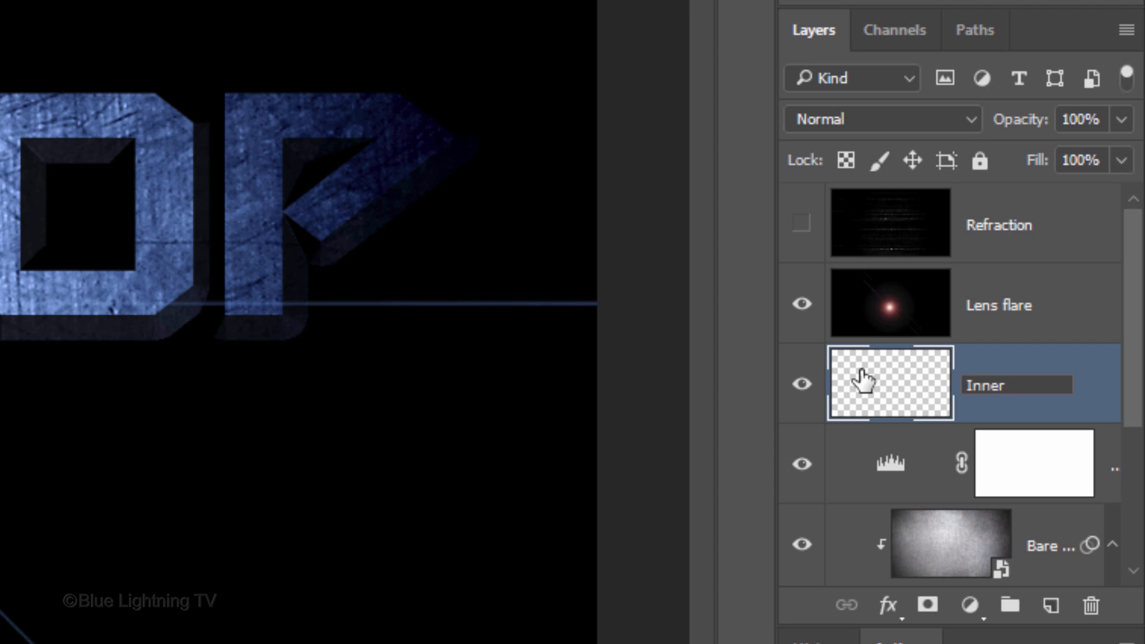
{"action": "type", "text": " Shadow"}
{"action": "key", "text": "Return"}
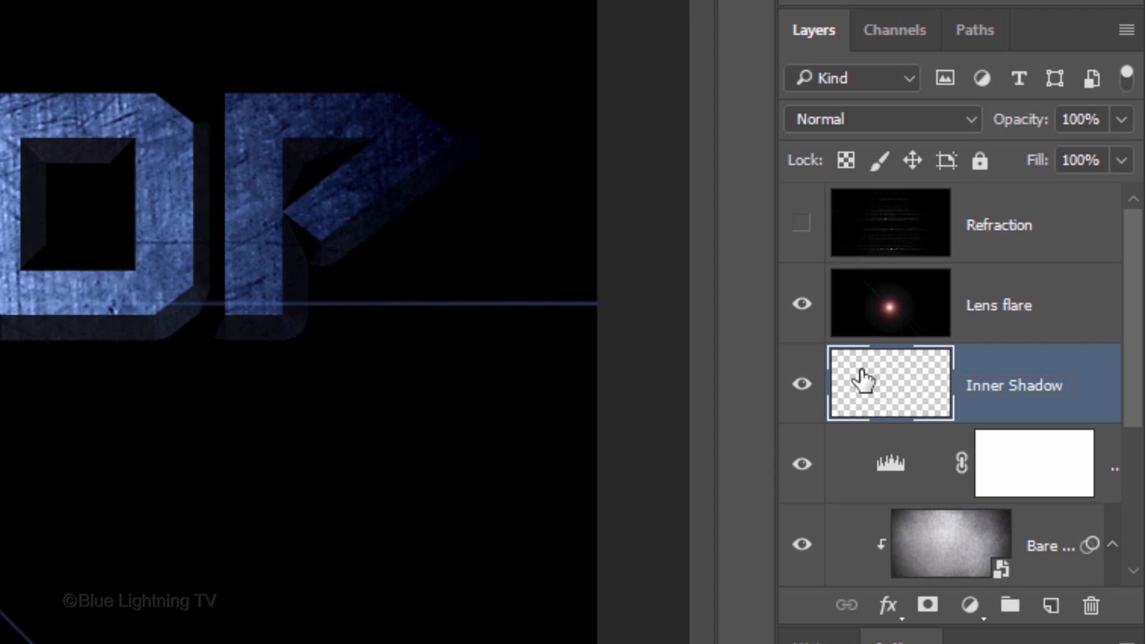
Load the outline of the RoboCop text as a selection and contract it by 10 pixels
{"action": "left_click_drag", "start_coordinate": [1137, 367], "coordinate": [1108, 477]}
{"action": "left_click", "coordinate": [877, 510], "text": "ctrl"}
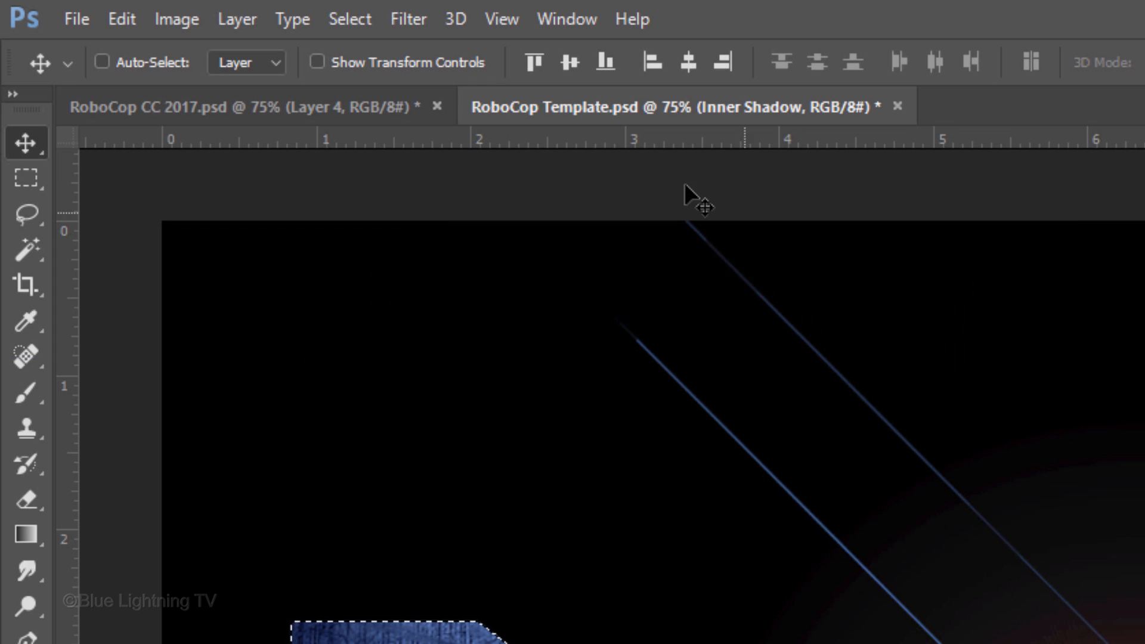
{"action": "left_click", "coordinate": [352, 18]}
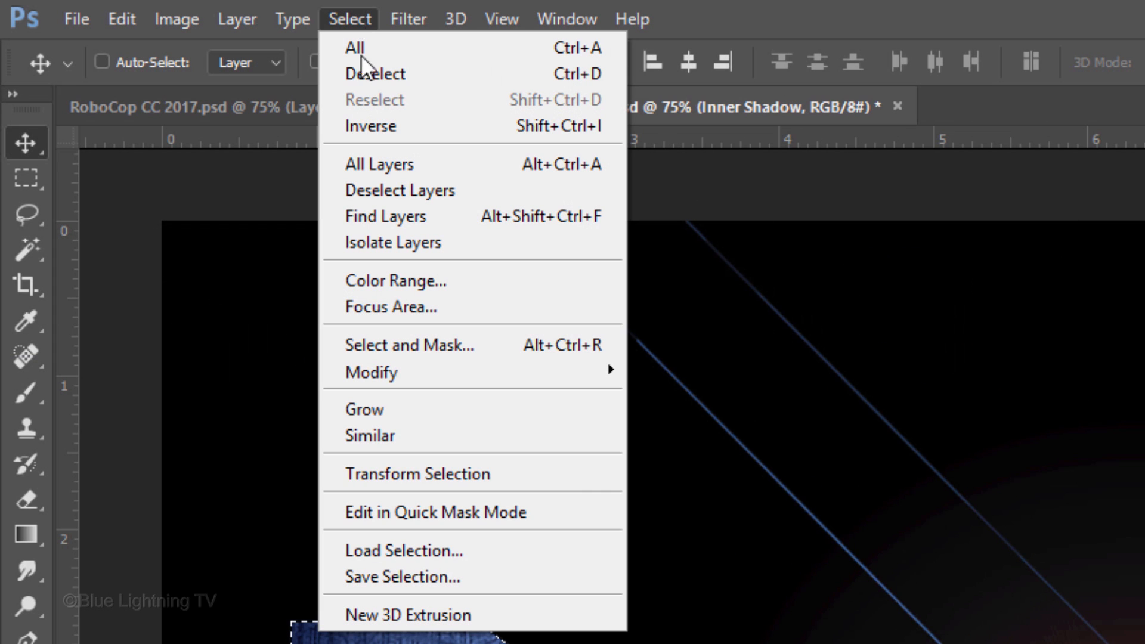
{"action": "mouse_move", "coordinate": [393, 371]}
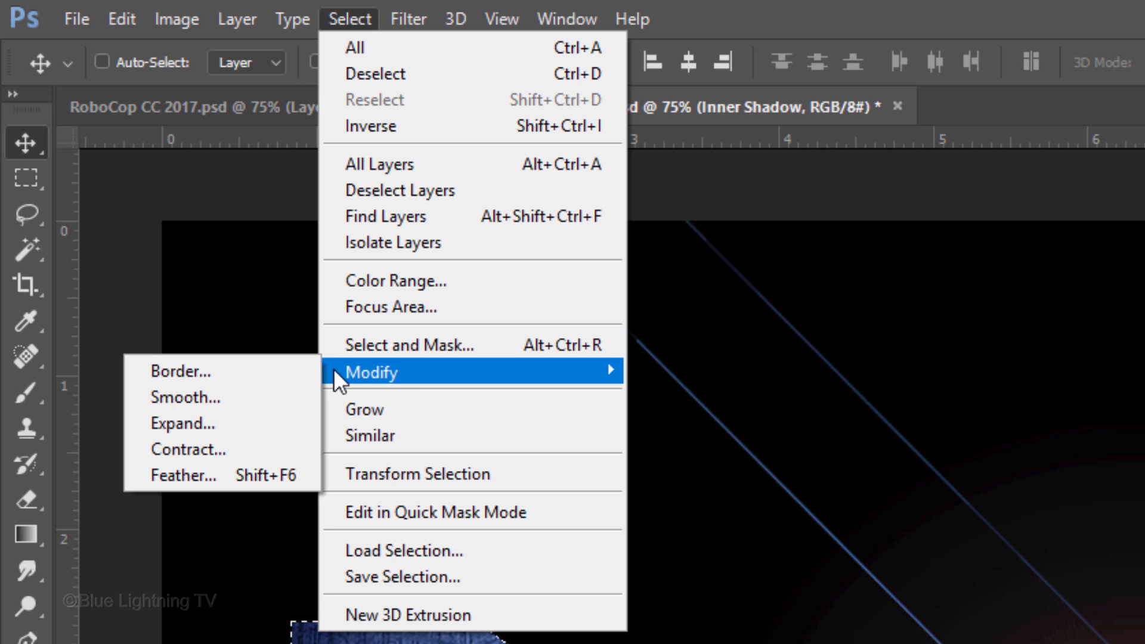
{"action": "left_click", "coordinate": [242, 450]}
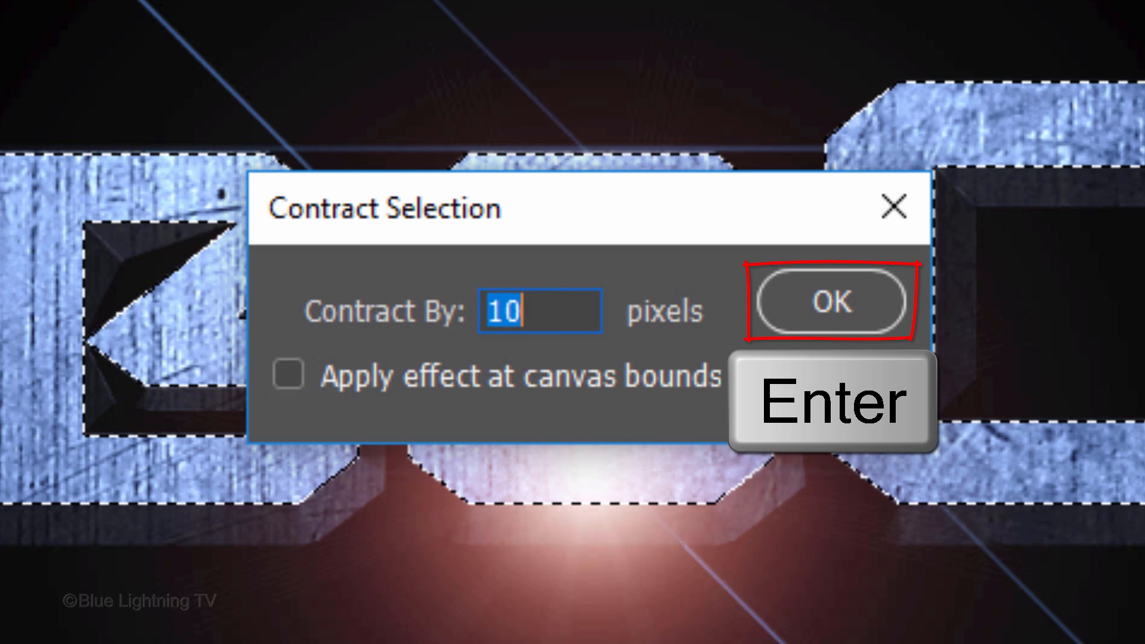
{"action": "key", "text": "Return"}
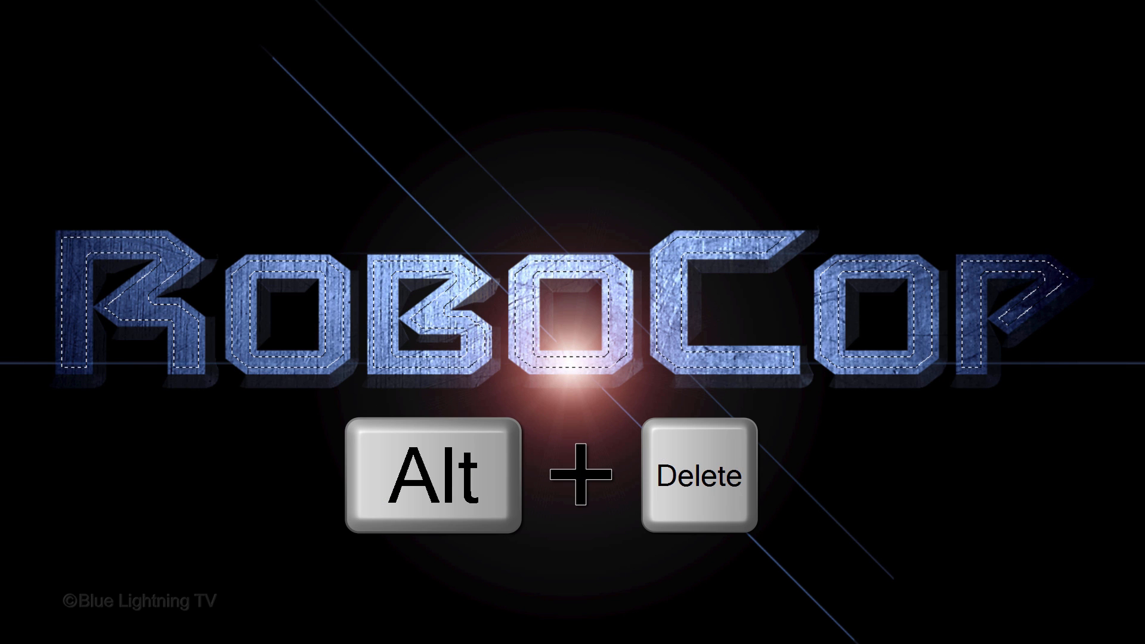
Fill the contracted selection with black on the Inner Shadow layer, deselect, and set the layer's Fill to 0%
{"action": "key", "text": "alt+Delete"}
{"action": "key", "text": "ctrl+d"}
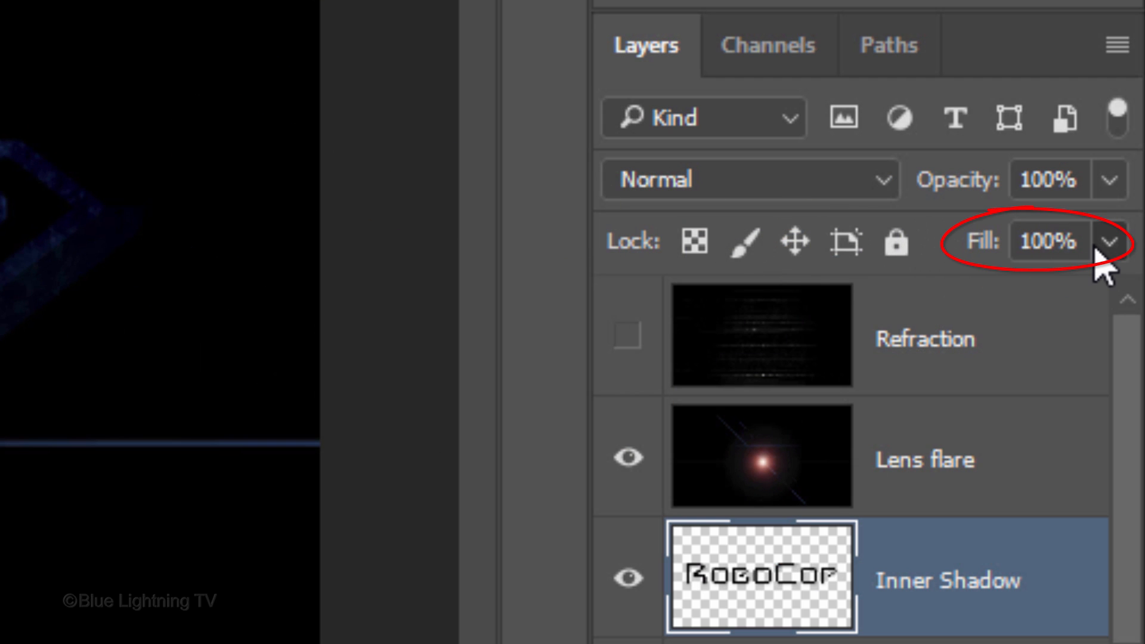
{"action": "left_click", "coordinate": [1109, 243]}
{"action": "left_click_drag", "start_coordinate": [1103, 291], "coordinate": [757, 289]}
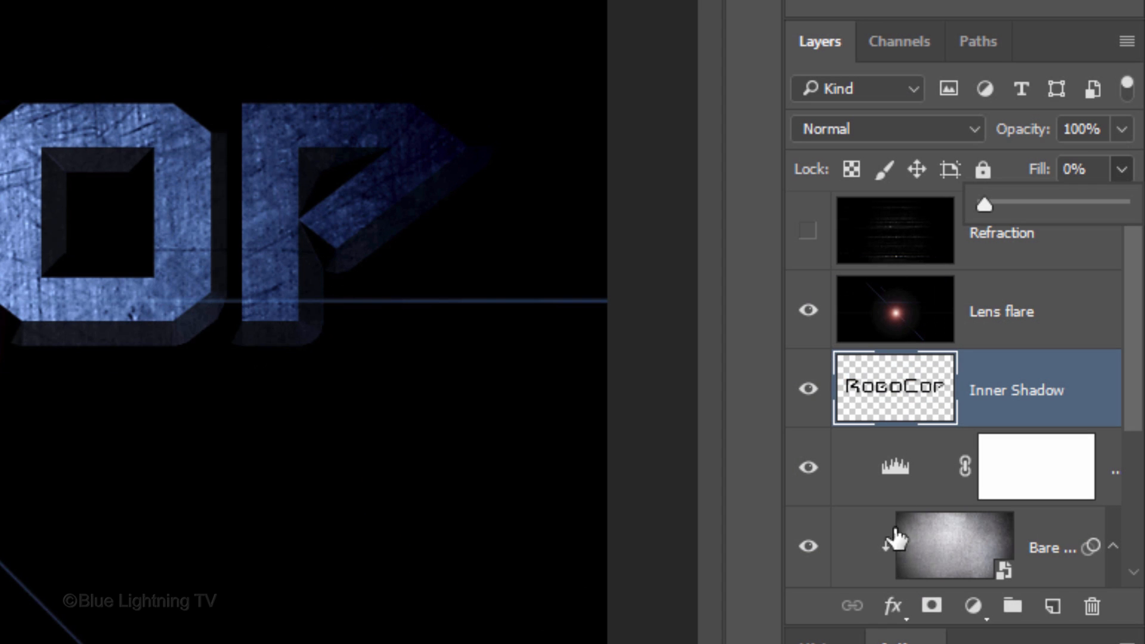
Add a black Linear Burn Inner Shadow to the layer: opacity 40%, angle 135° without global light, distance 6 px, choke 0%, size 9 px
{"action": "left_click", "coordinate": [895, 607]}
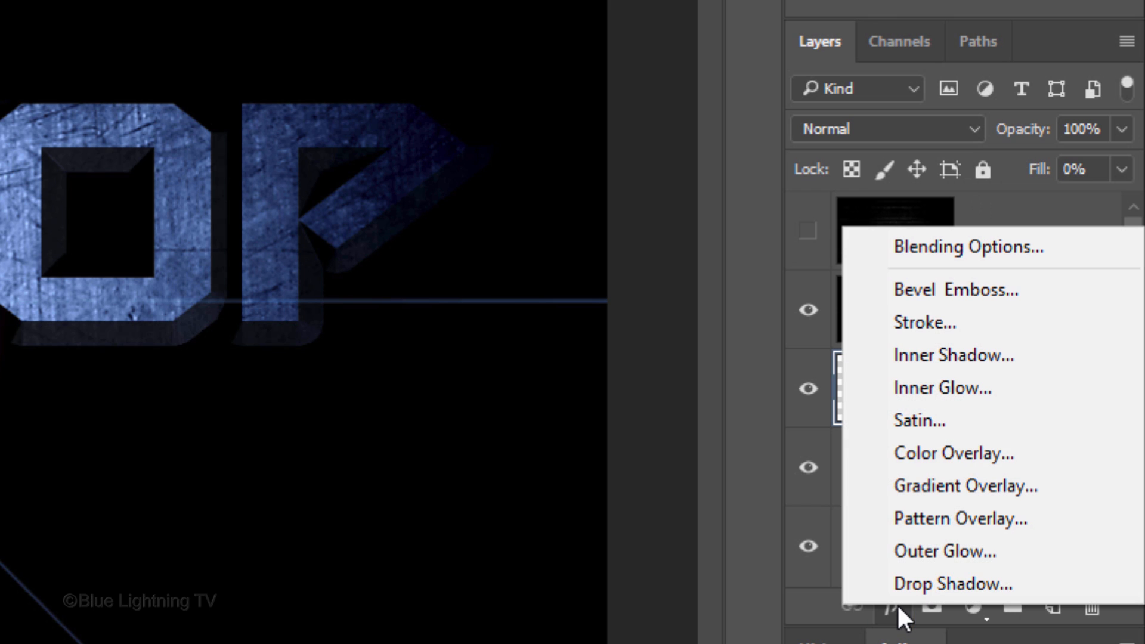
{"action": "left_click", "coordinate": [913, 355]}
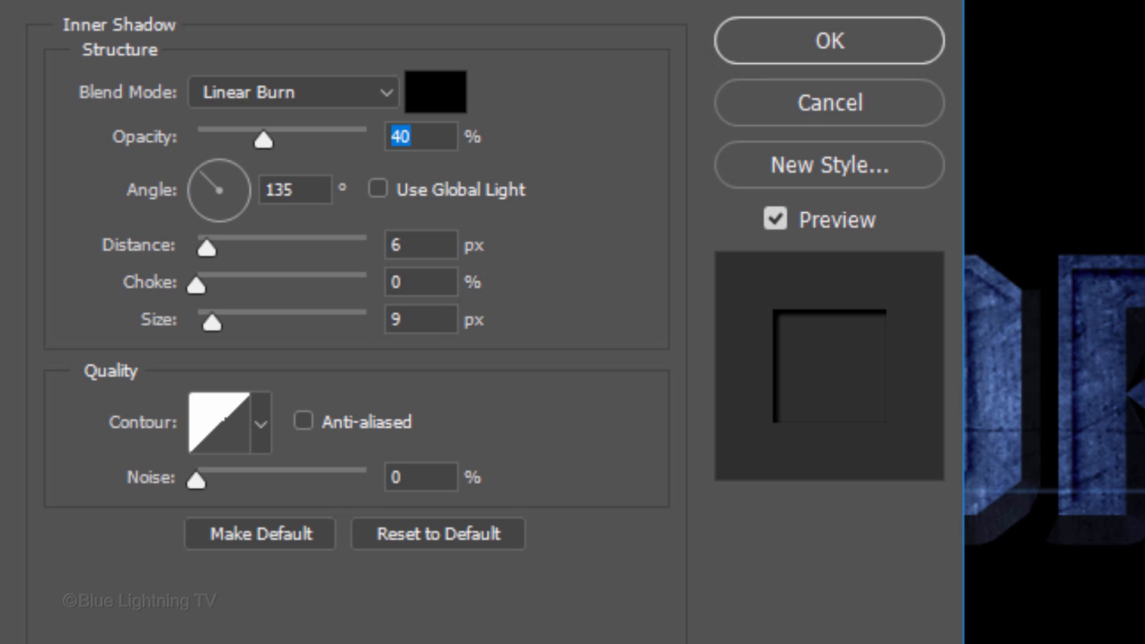
{"action": "key", "text": "Return"}
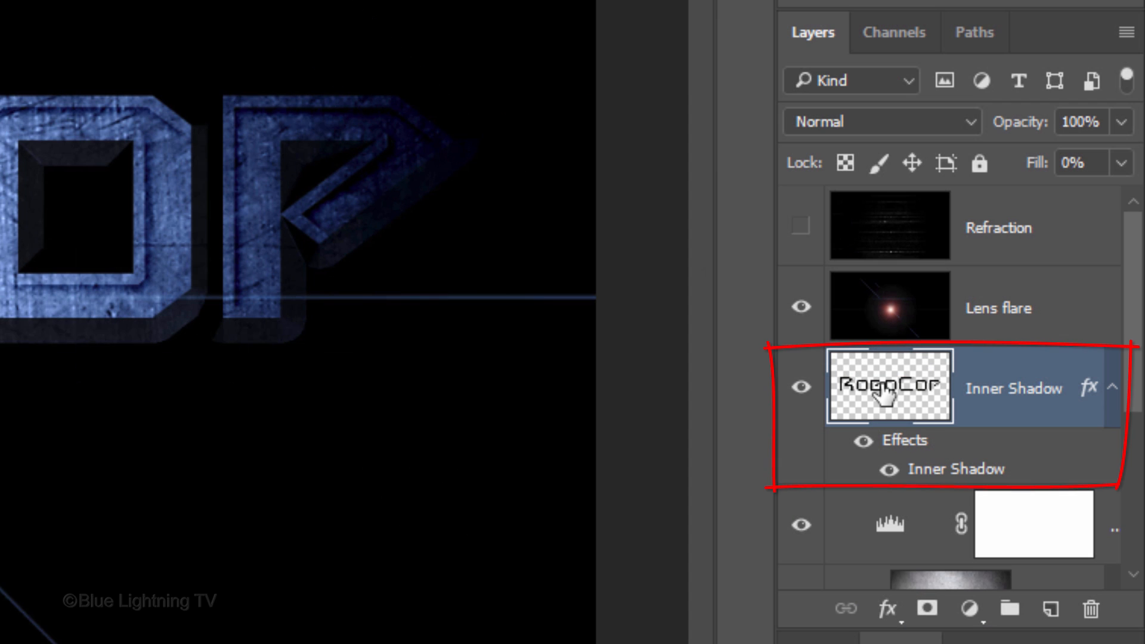
Duplicate the Inner Shadow layer and disable the Inner Shadow effect in the copy's layer style
{"action": "left_click_drag", "start_coordinate": [884, 394], "coordinate": [874, 399]}
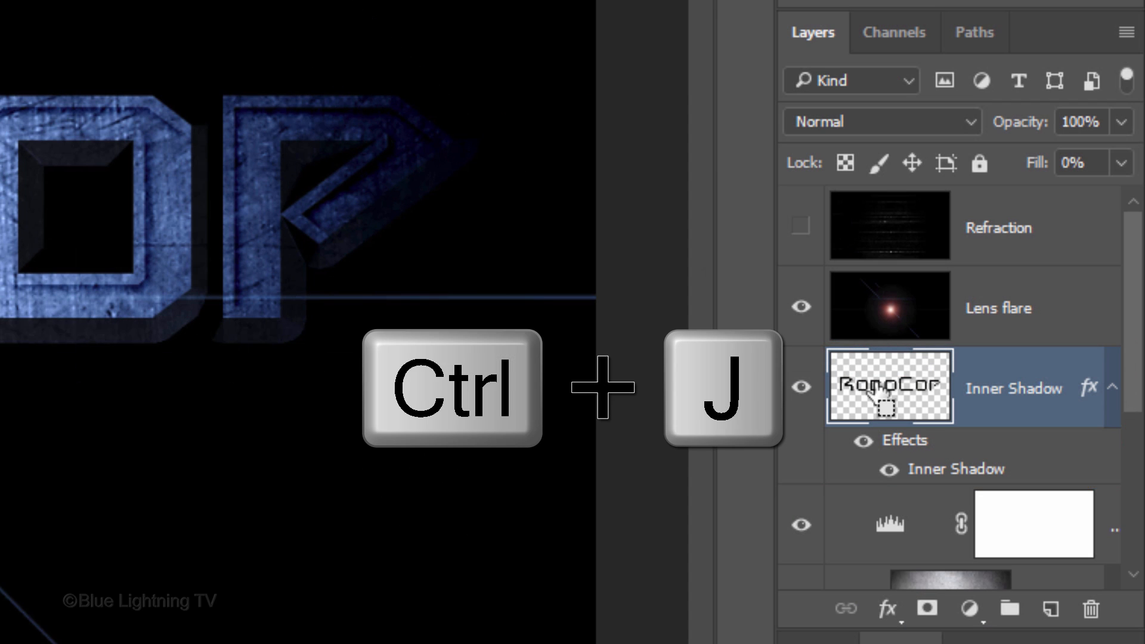
{"action": "key", "text": "ctrl+j"}
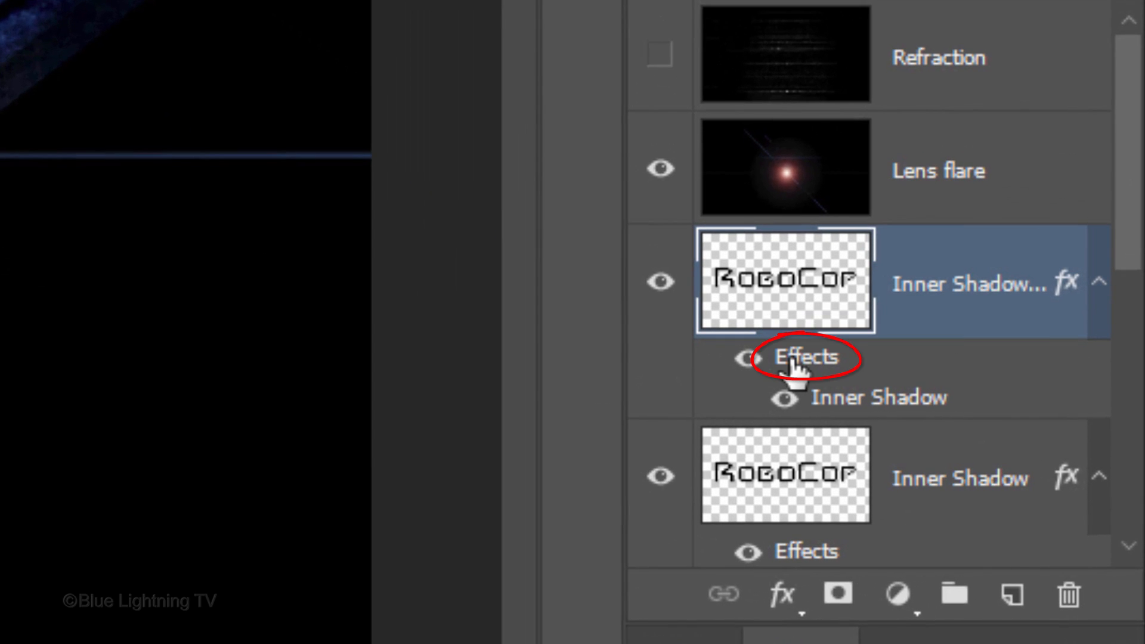
{"action": "double_click", "coordinate": [794, 359]}
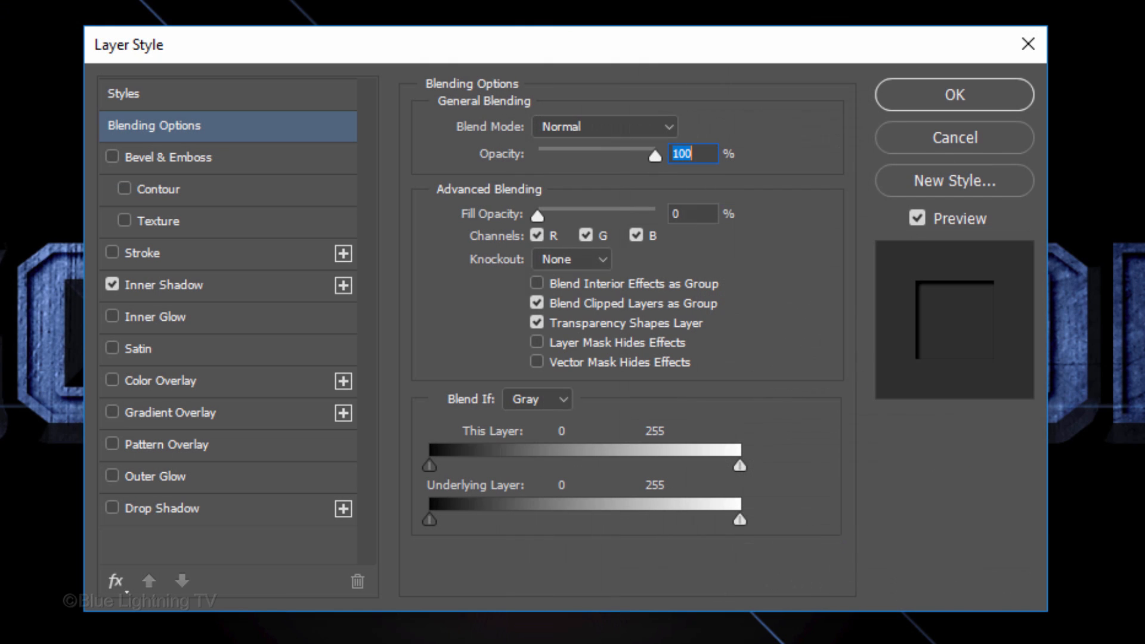
{"action": "left_click", "coordinate": [112, 285]}
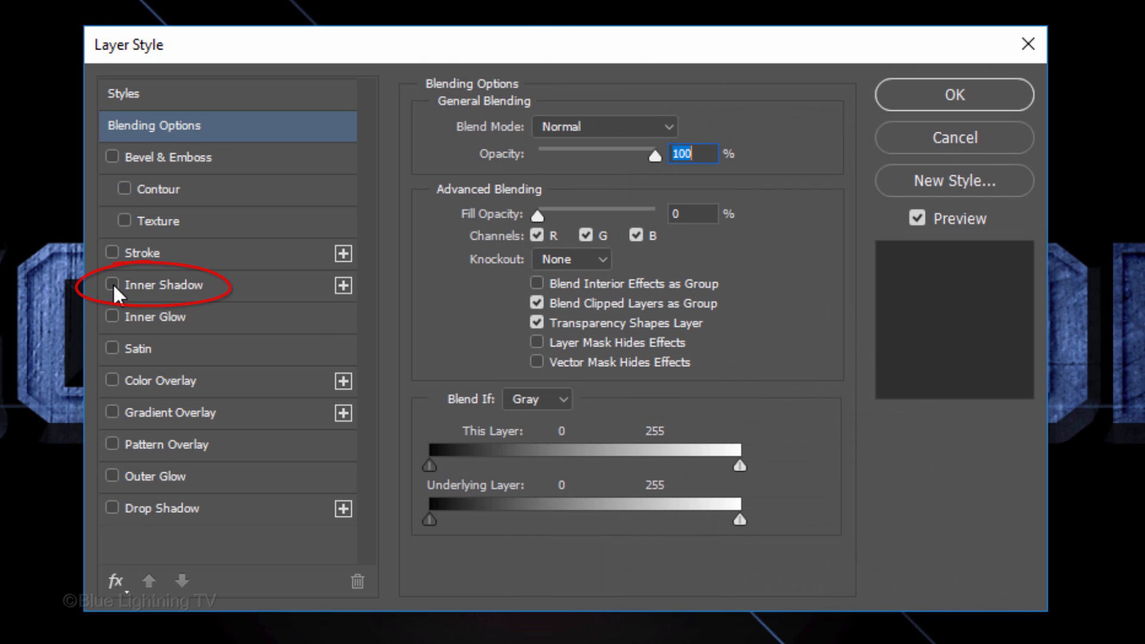
Enable an Outer Bevel, Chisel Hard Bevel & Emboss on the copy, with size 1 px and angle 130°
{"action": "left_click", "coordinate": [202, 163]}
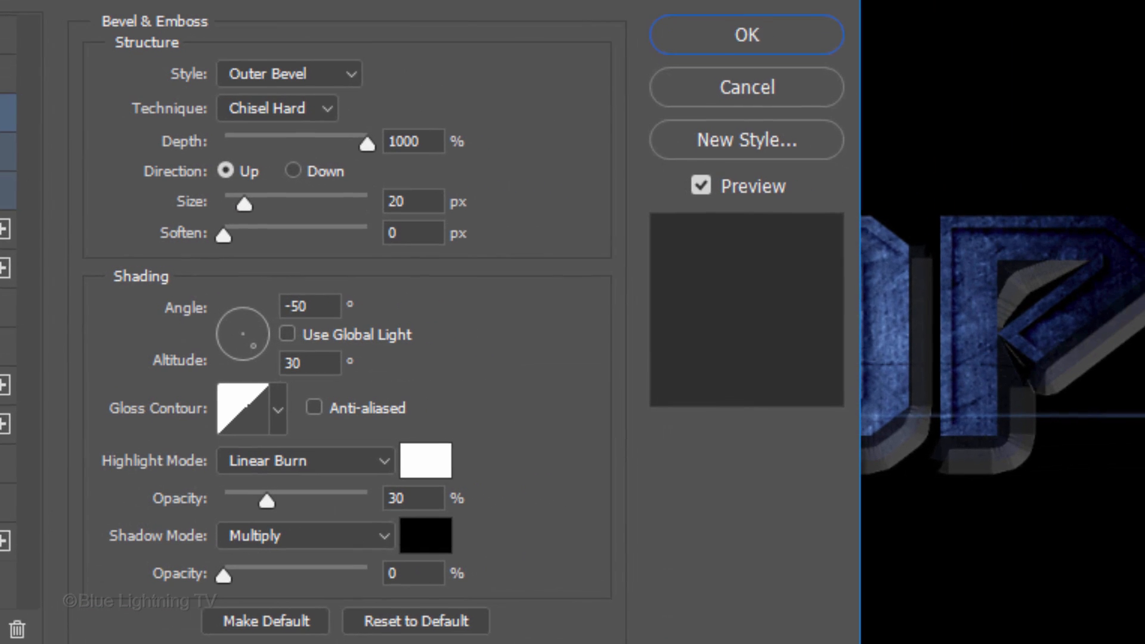
{"action": "double_click", "coordinate": [385, 198]}
{"action": "type", "text": "1"}
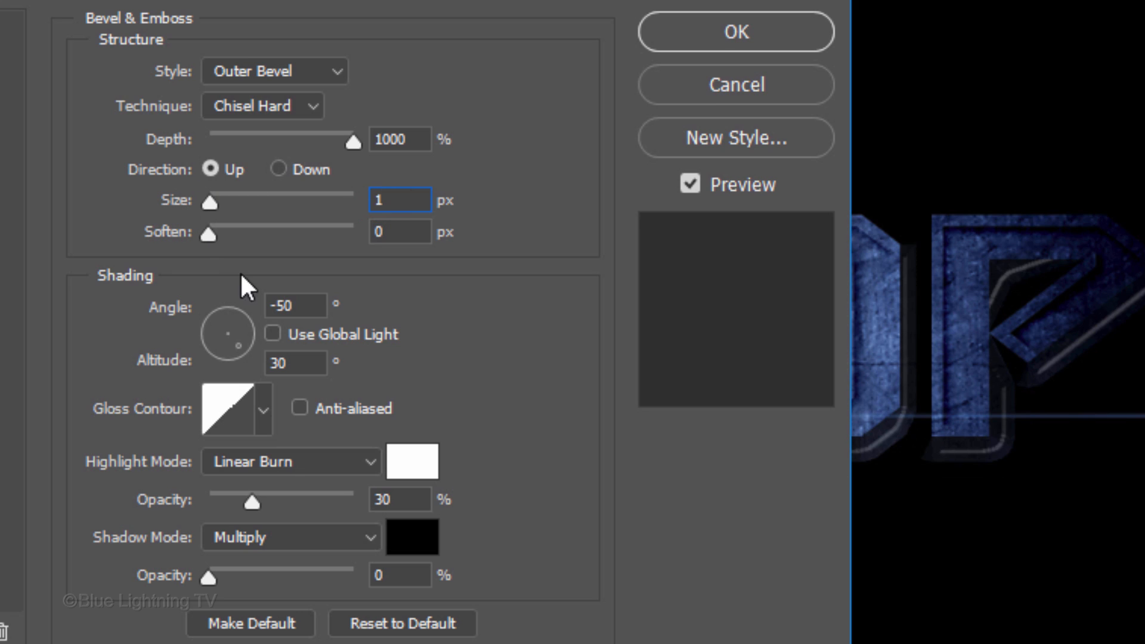
{"action": "double_click", "coordinate": [282, 306]}
{"action": "type", "text": "130"}
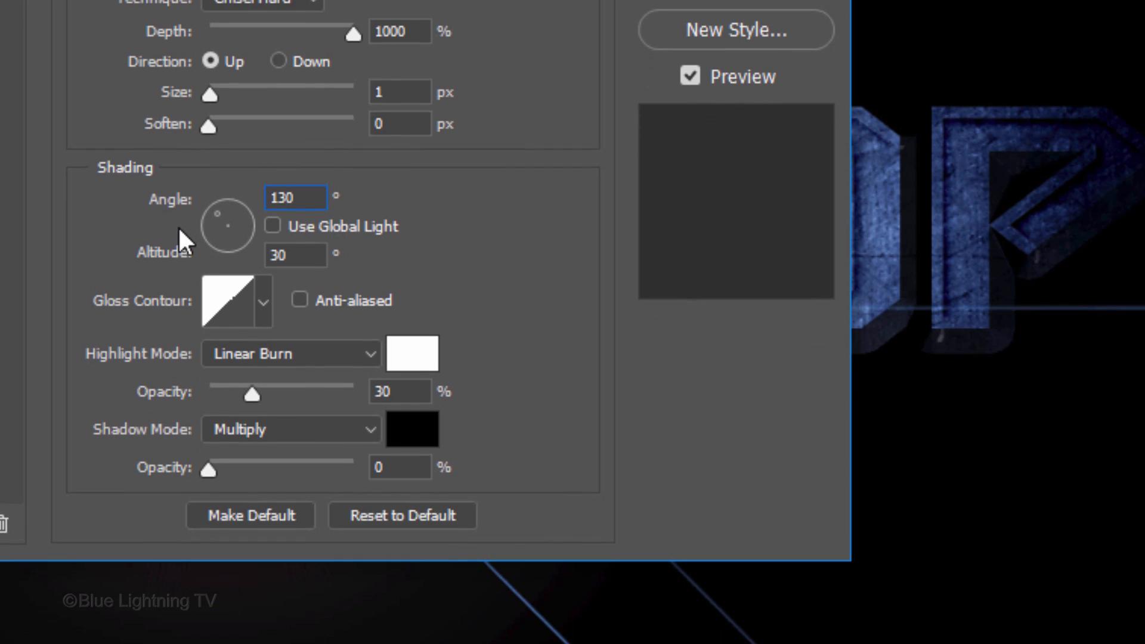
Set the bevel's highlight mode to Linear Dodge (Add) at 50% opacity and apply the layer style
{"action": "left_click", "coordinate": [298, 351]}
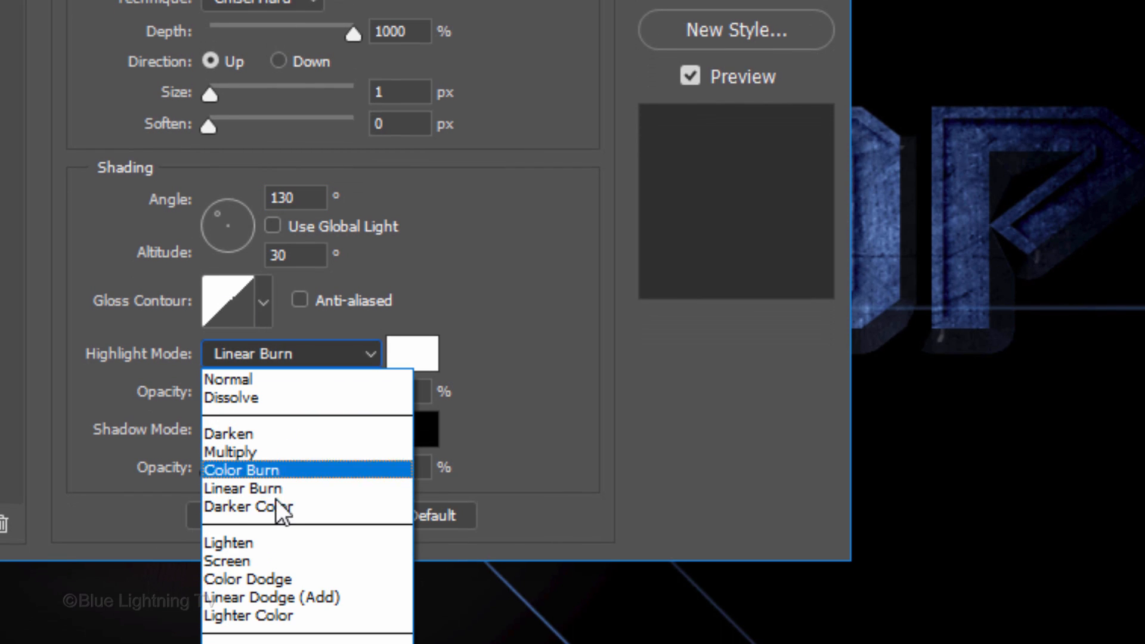
{"action": "left_click", "coordinate": [271, 597]}
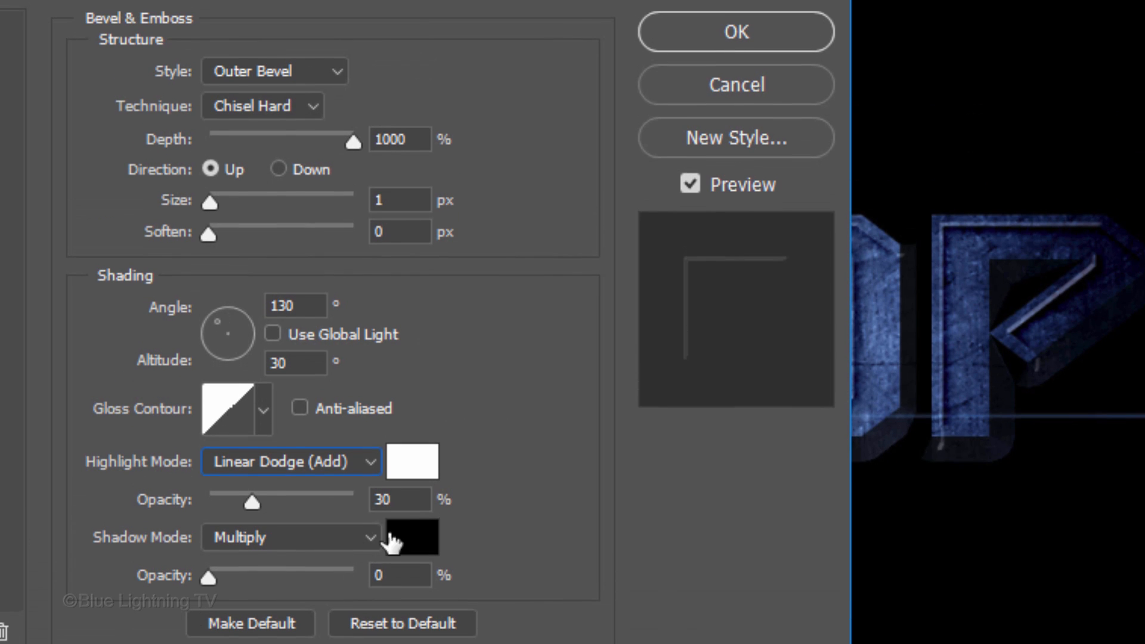
{"action": "double_click", "coordinate": [385, 500]}
{"action": "type", "text": "50"}
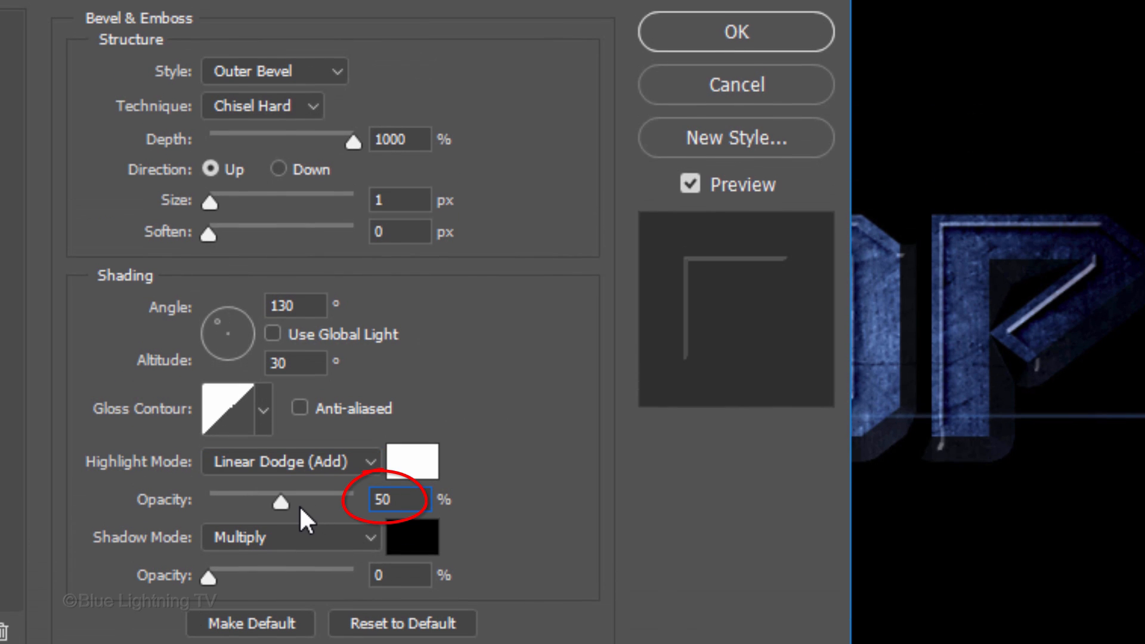
{"action": "left_click", "coordinate": [688, 30]}
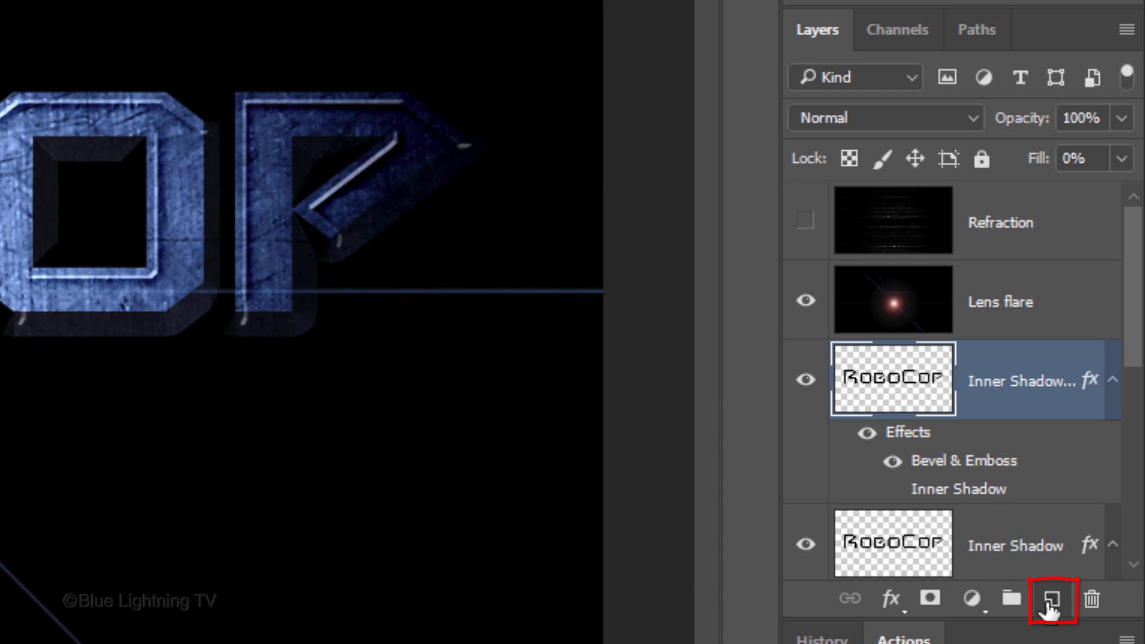
Create a new empty layer directly below the Lens flare layer and name it Red flare
{"action": "left_click", "coordinate": [1051, 599]}
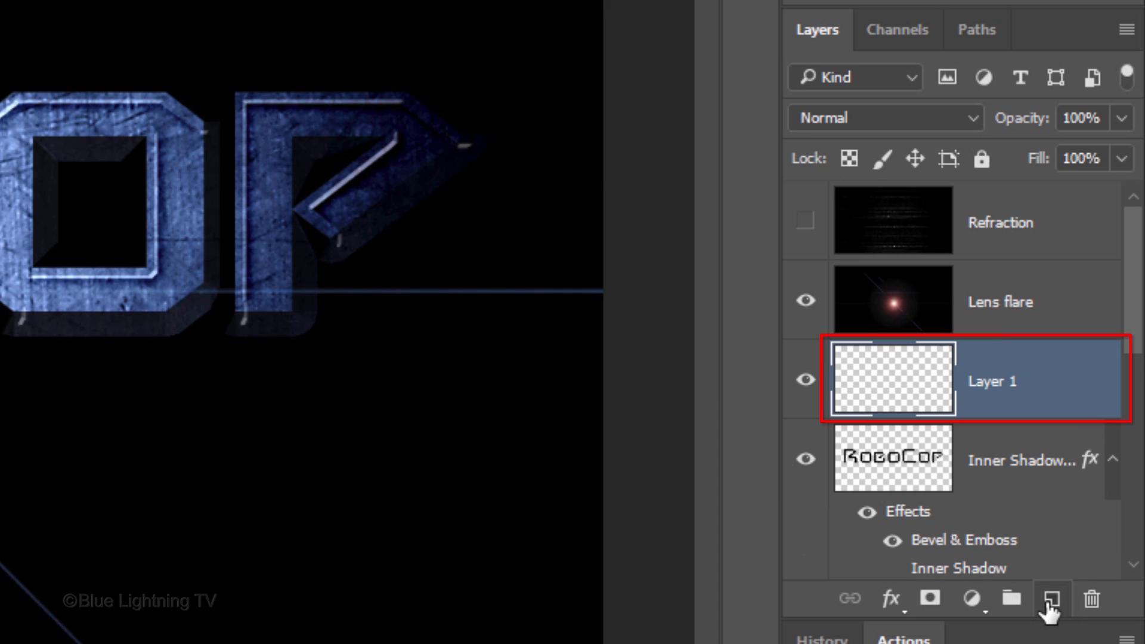
{"action": "double_click", "coordinate": [996, 385]}
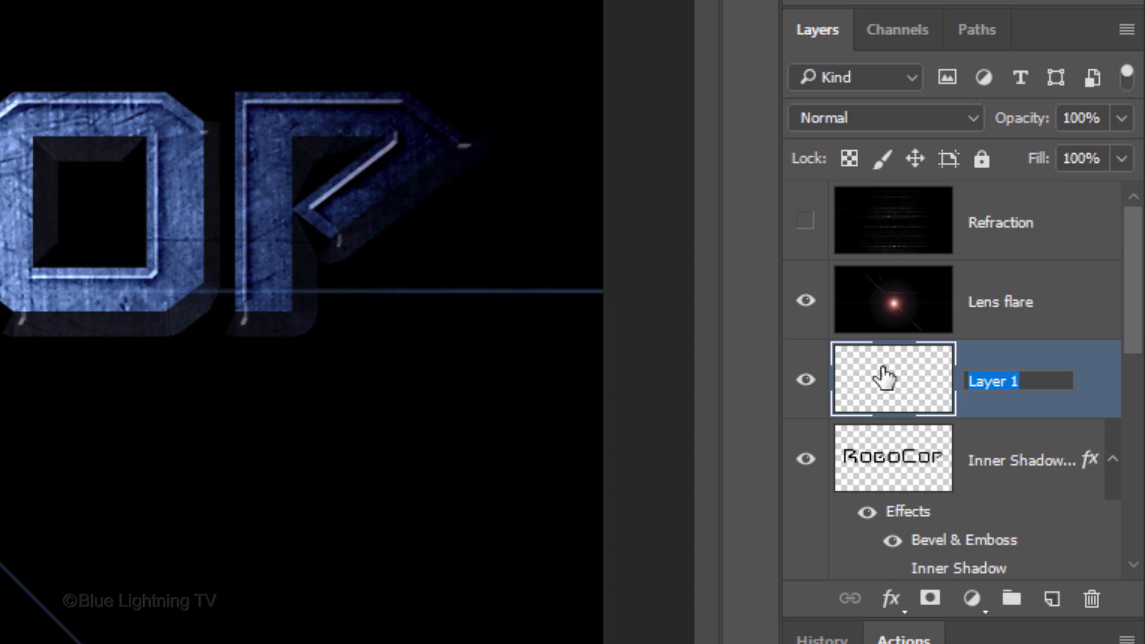
{"action": "type", "text": "Red flare"}
{"action": "key", "text": "Return"}
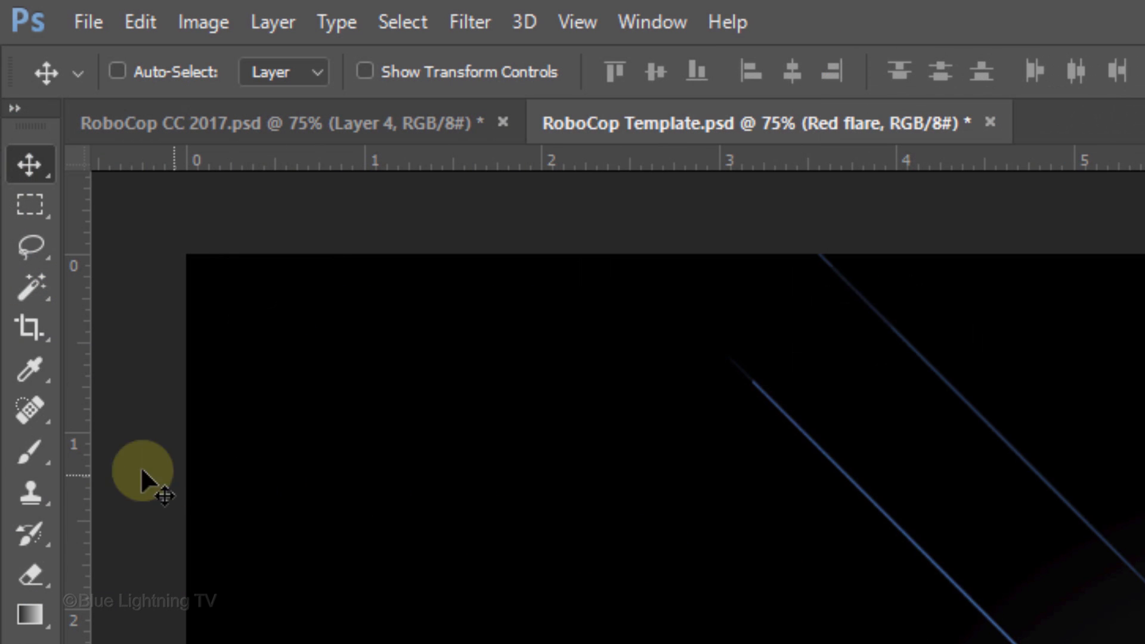
Activate the Brush Tool and set its soft round brush to a size of 70 px
{"action": "left_click", "coordinate": [27, 456]}
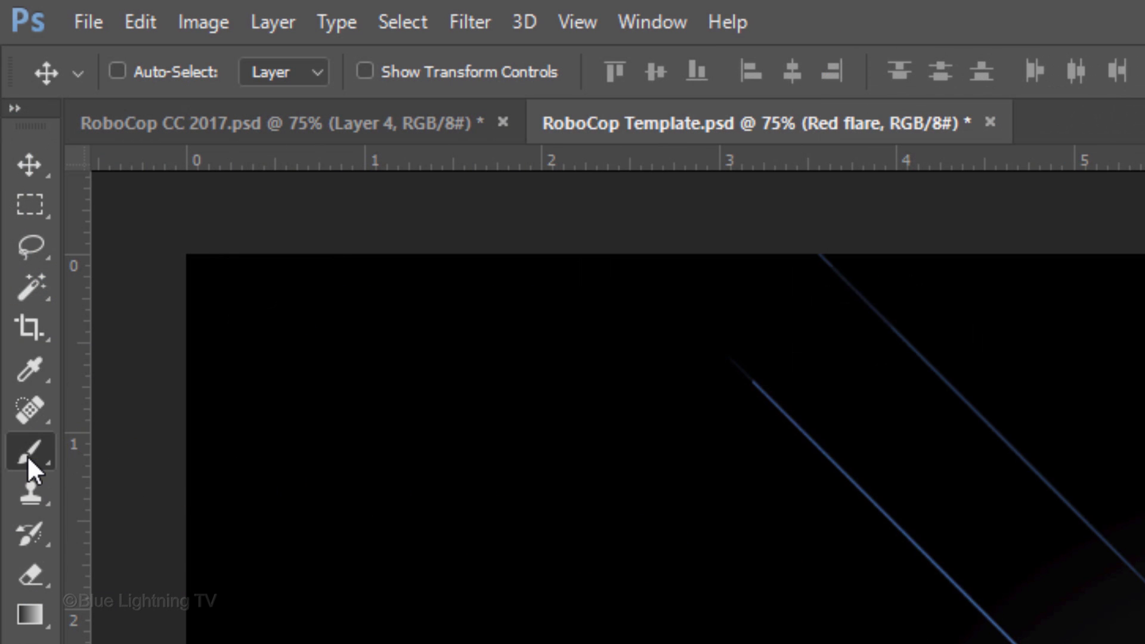
{"action": "right_click", "coordinate": [27, 456]}
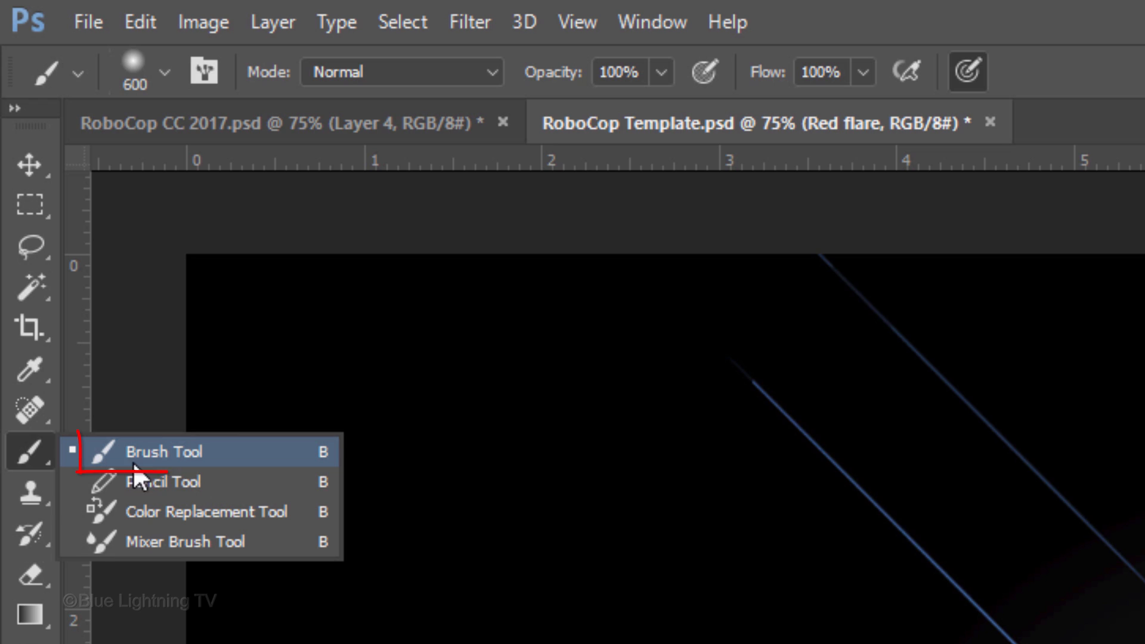
{"action": "left_click", "coordinate": [171, 458]}
{"action": "left_click", "coordinate": [167, 75]}
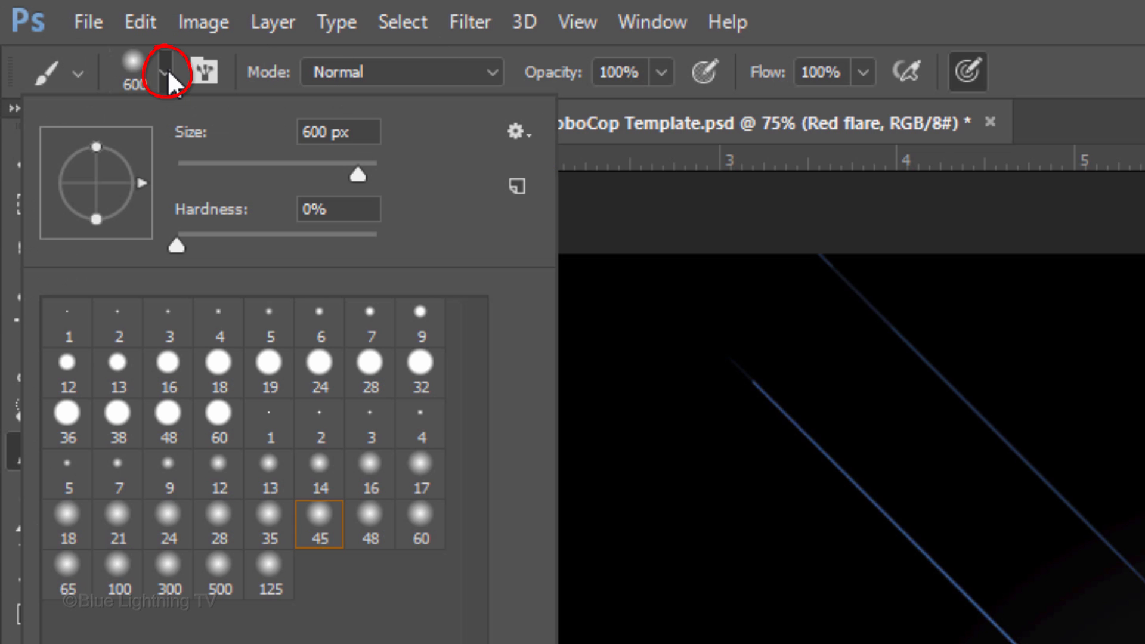
{"action": "left_click", "coordinate": [331, 132]}
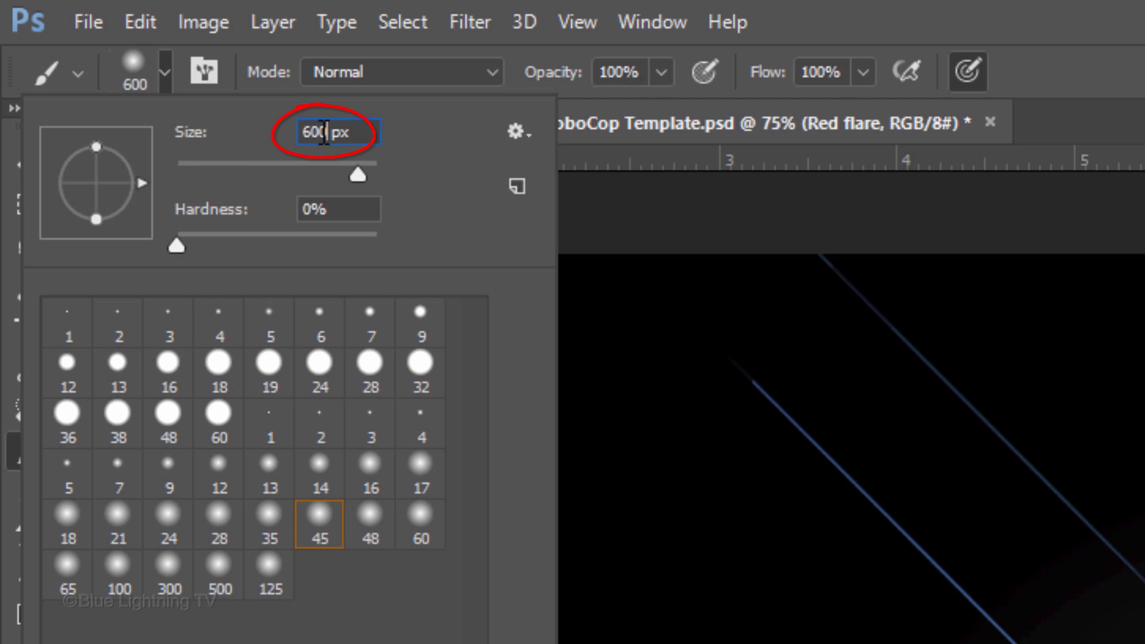
{"action": "left_click_drag", "start_coordinate": [325, 132], "coordinate": [247, 134]}
{"action": "type", "text": "70"}
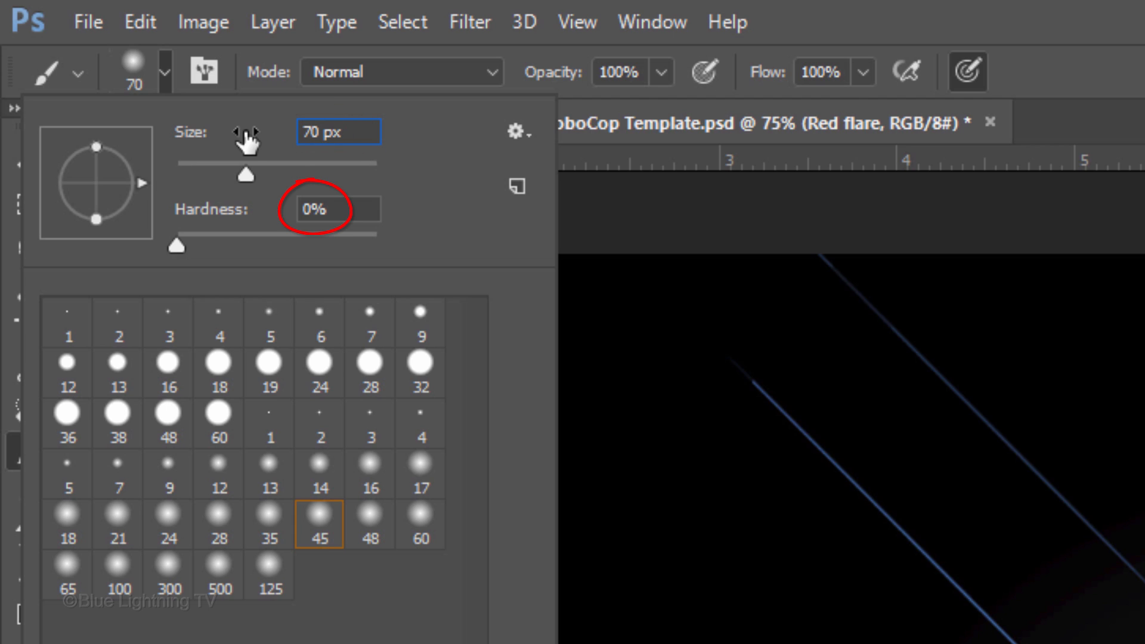
{"action": "key", "text": "Return"}
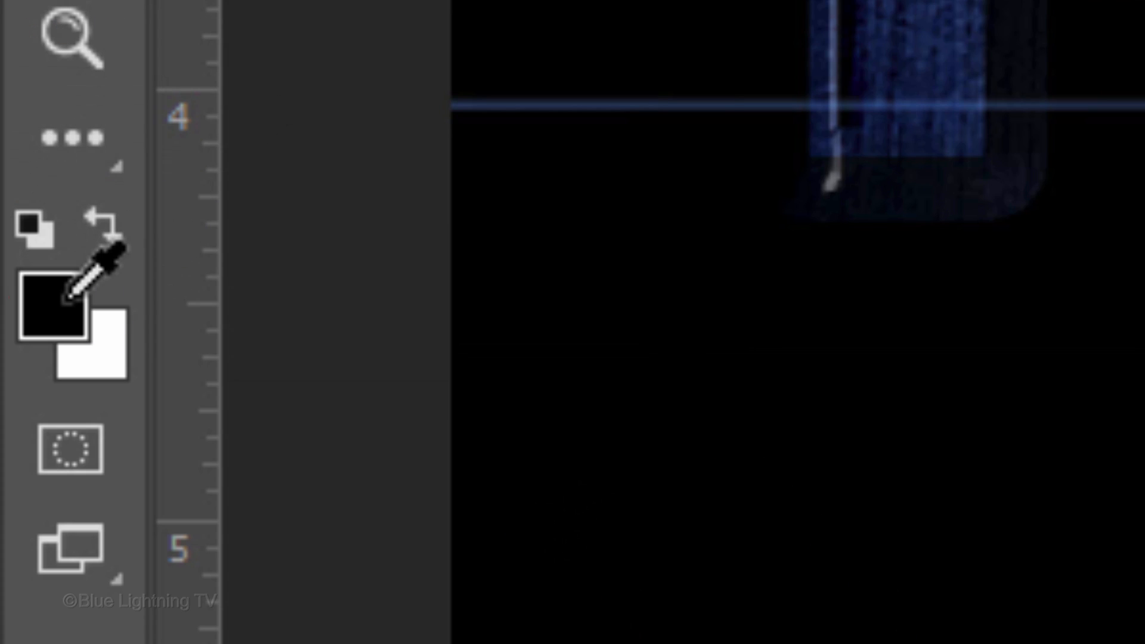
Set the foreground color to pure red, ff0000
{"action": "left_click", "coordinate": [69, 295]}
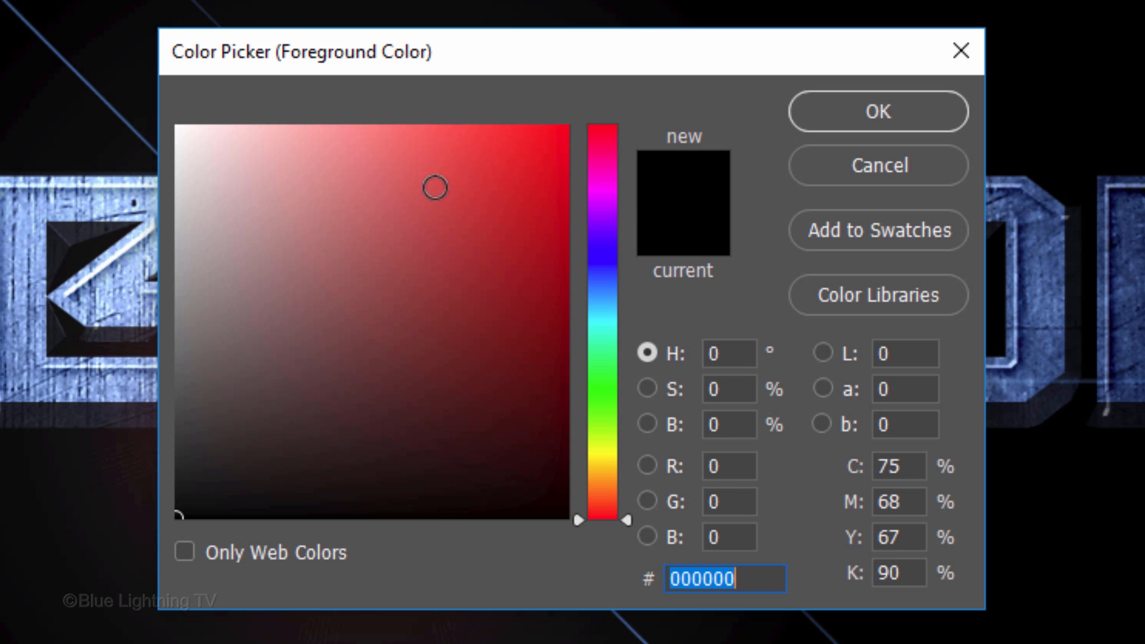
{"action": "type", "text": "ff0000"}
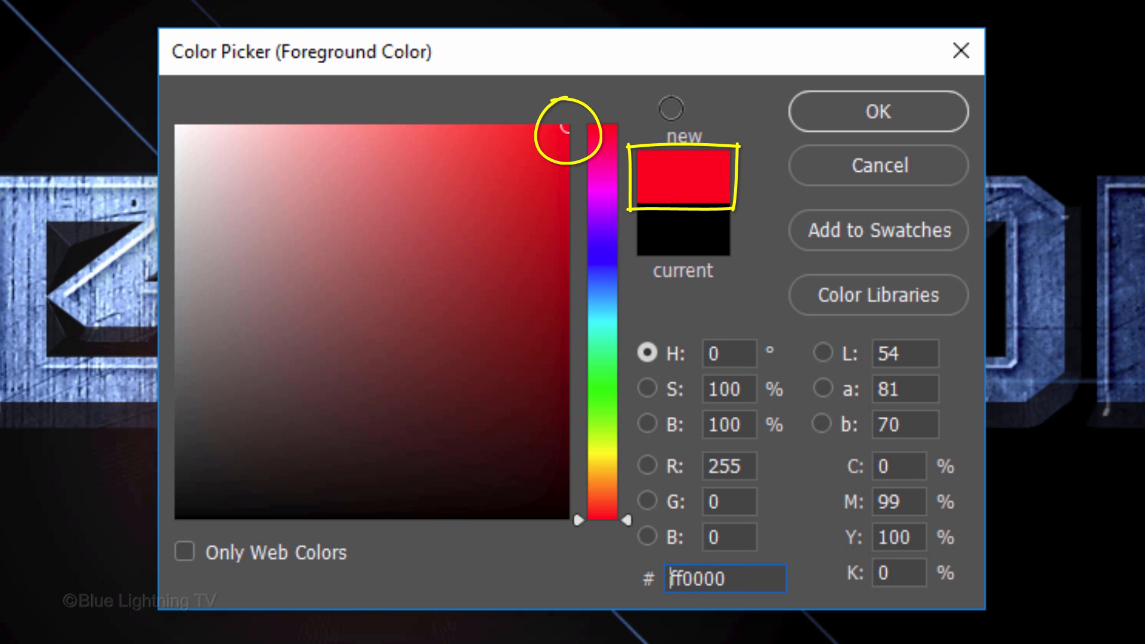
{"action": "left_click", "coordinate": [878, 117]}
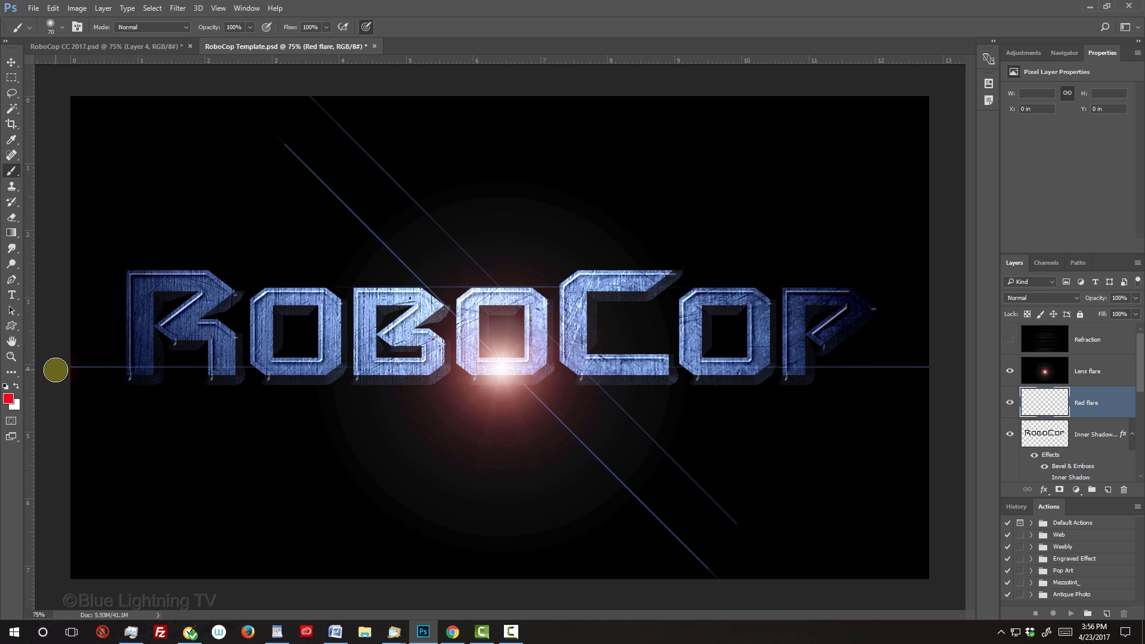
Paint a straight horizontal red stroke across the whole canvas along the flare's blue streak, and lower the Red flare layer's opacity to 20%
{"action": "key", "text": "shift"}
{"action": "left_click_drag", "start_coordinate": [76, 368], "coordinate": [947, 369]}
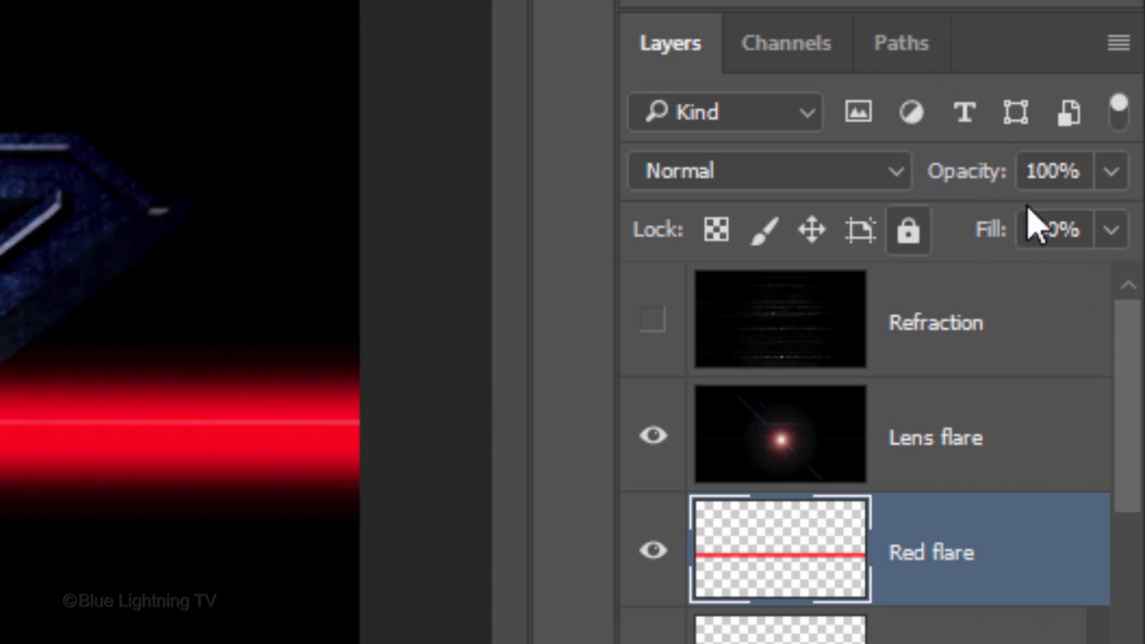
{"action": "left_click", "coordinate": [1068, 172]}
{"action": "type", "text": "20"}
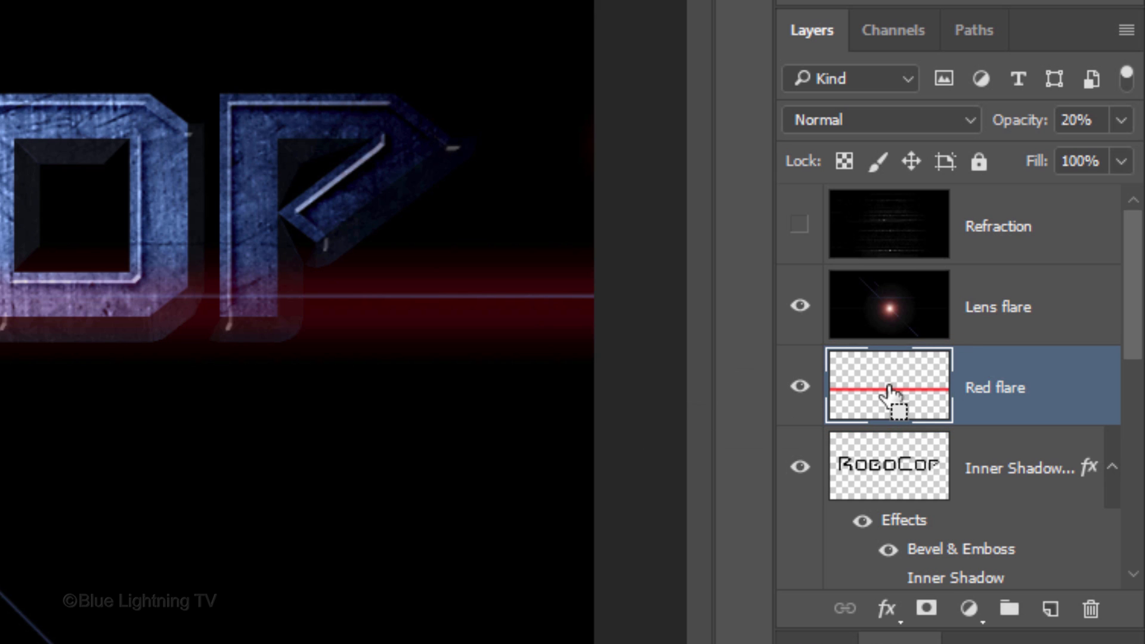
Load the Red flare stroke as a selection, fill it with white on a new layer directly above Lens flare, and deselect
{"action": "left_click", "coordinate": [889, 396], "text": "ctrl"}
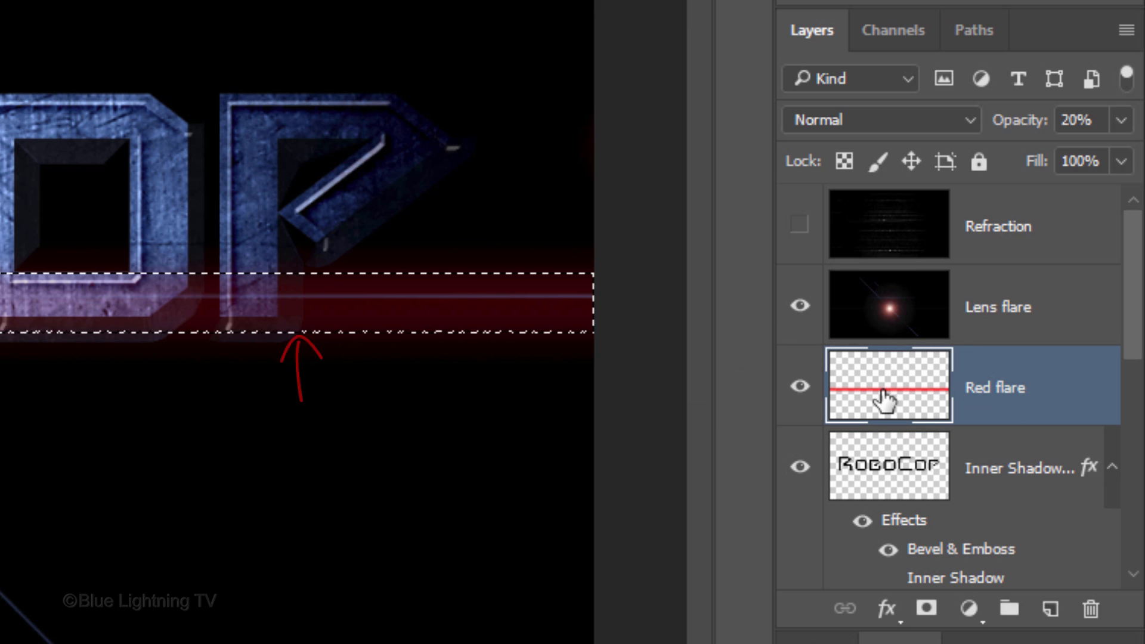
{"action": "left_click", "coordinate": [889, 310]}
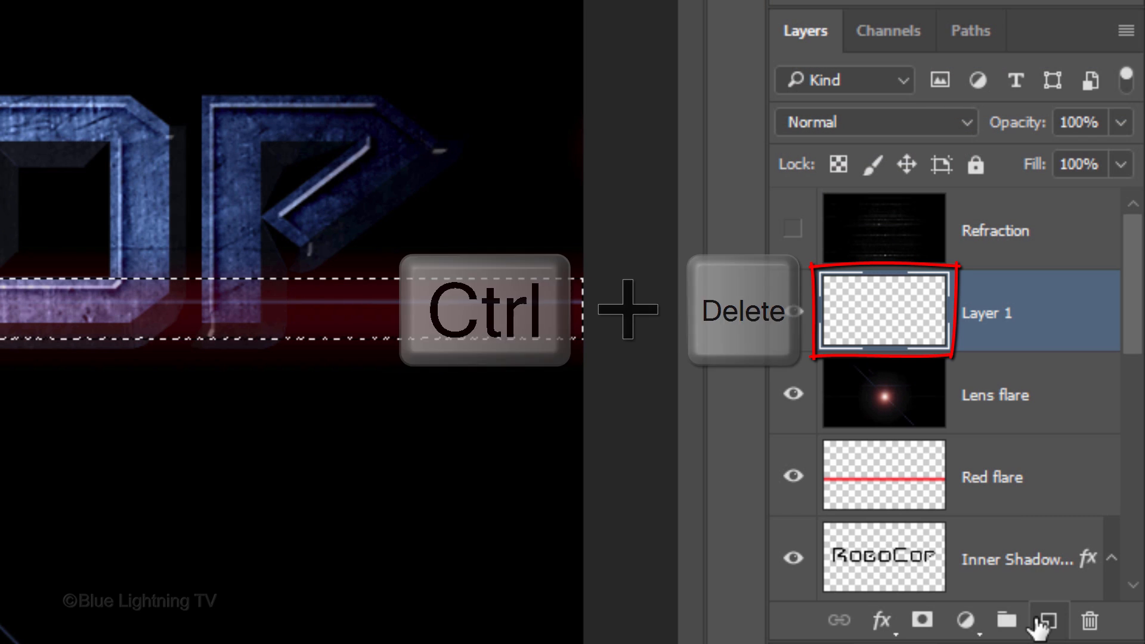
{"action": "key", "text": "ctrl+Delete"}
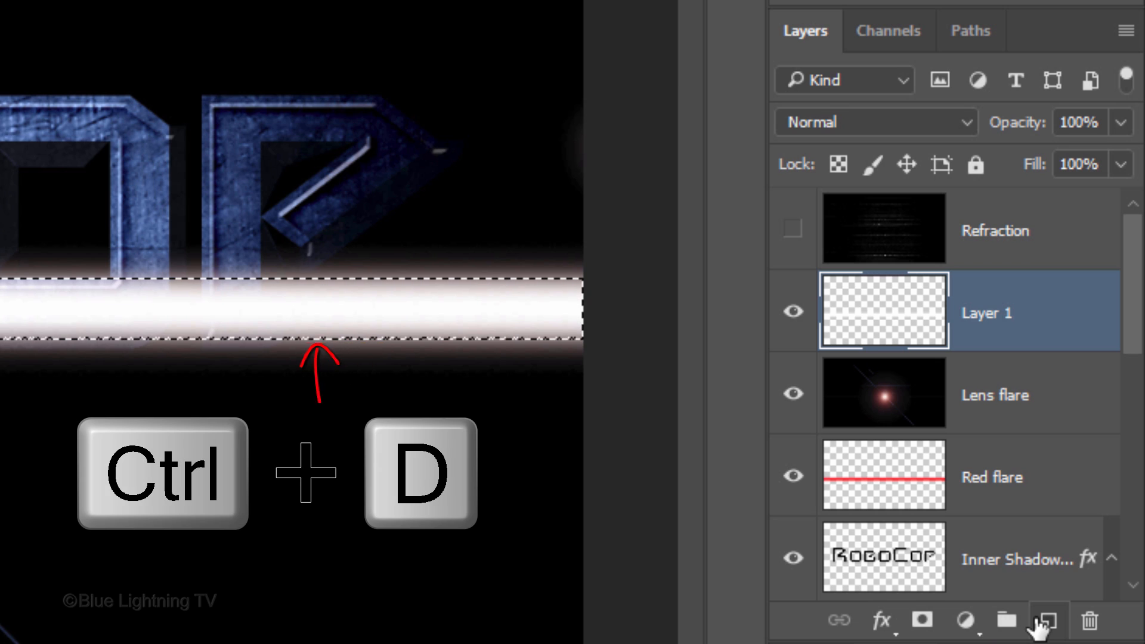
{"action": "key", "text": "ctrl+d"}
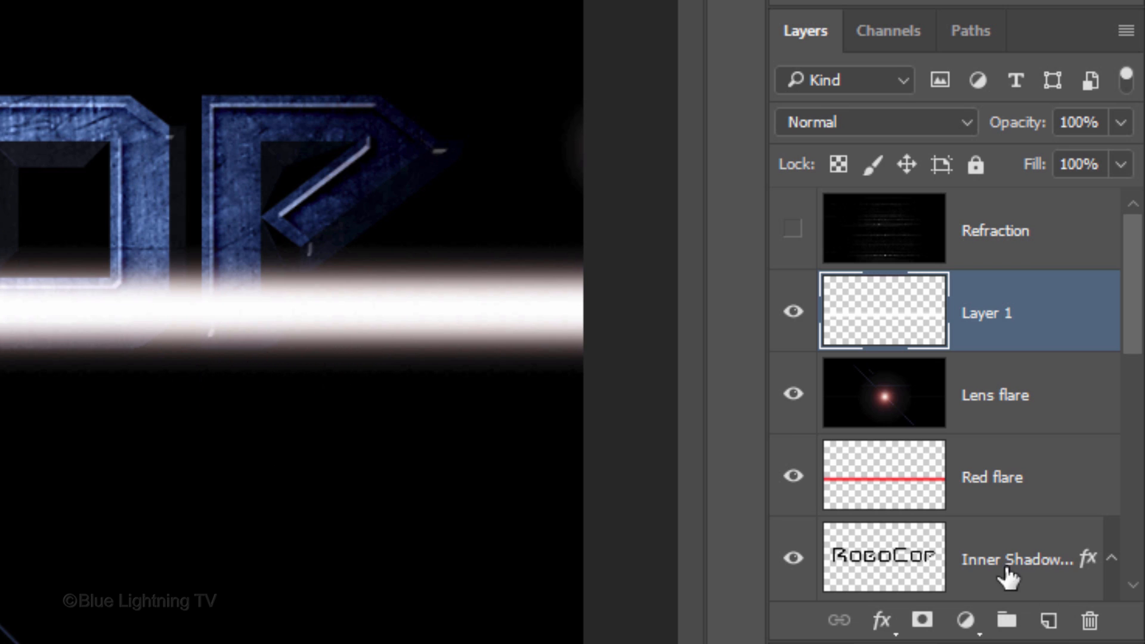
Set the new white stroke layer's blend mode to Overlay and rename it White flare
{"action": "left_click", "coordinate": [857, 122]}
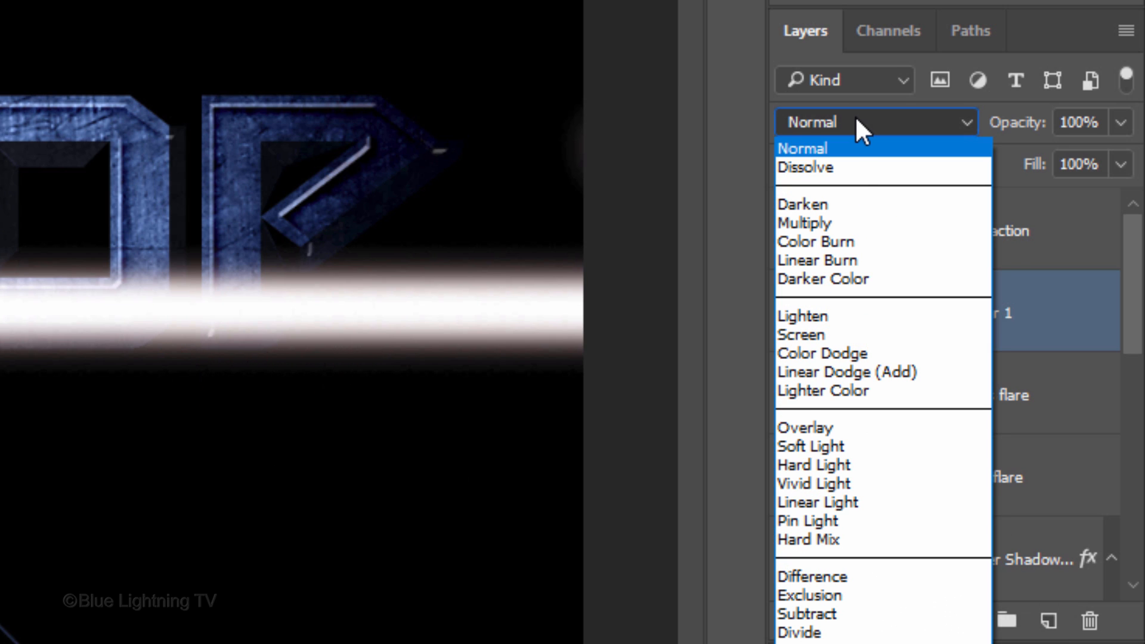
{"action": "left_click", "coordinate": [854, 429]}
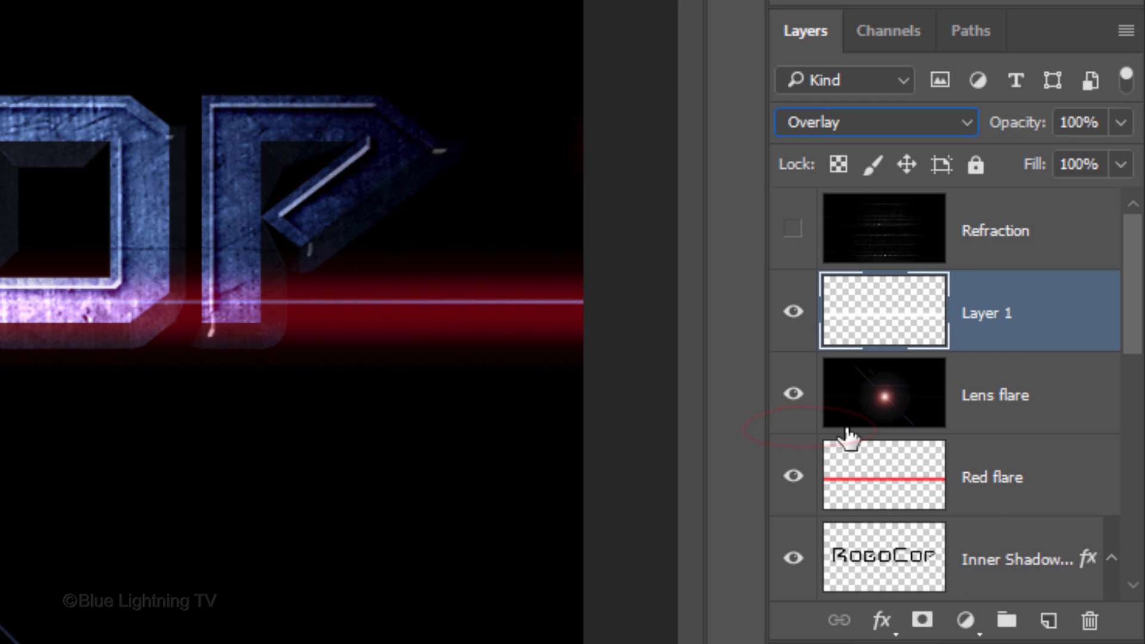
{"action": "double_click", "coordinate": [984, 313]}
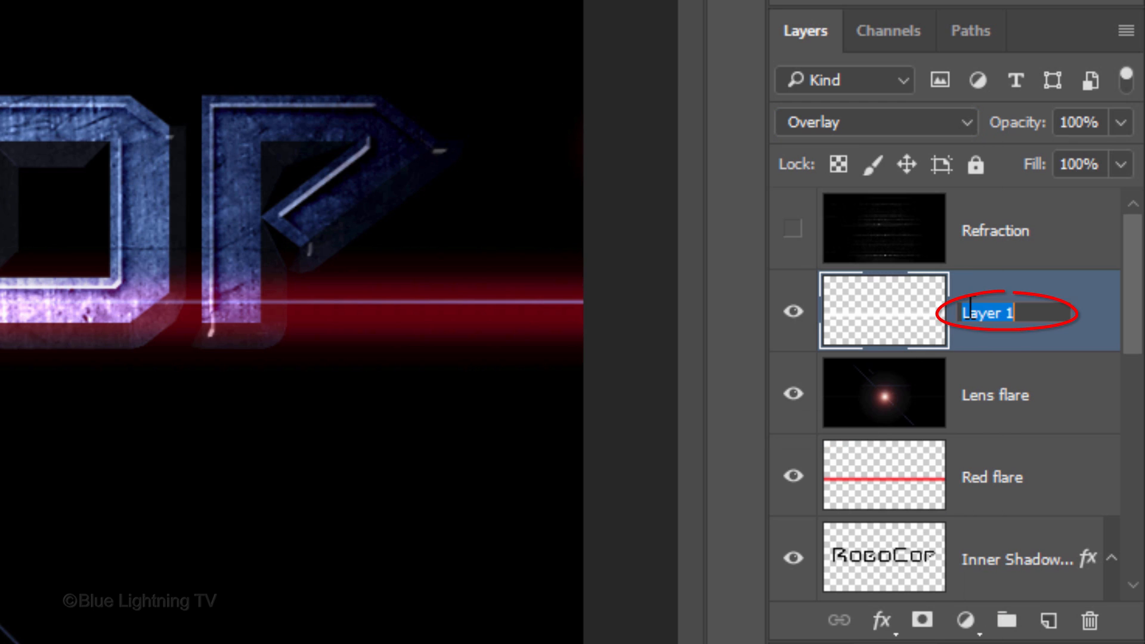
{"action": "type", "text": "White flare"}
{"action": "left_click", "coordinate": [890, 330]}
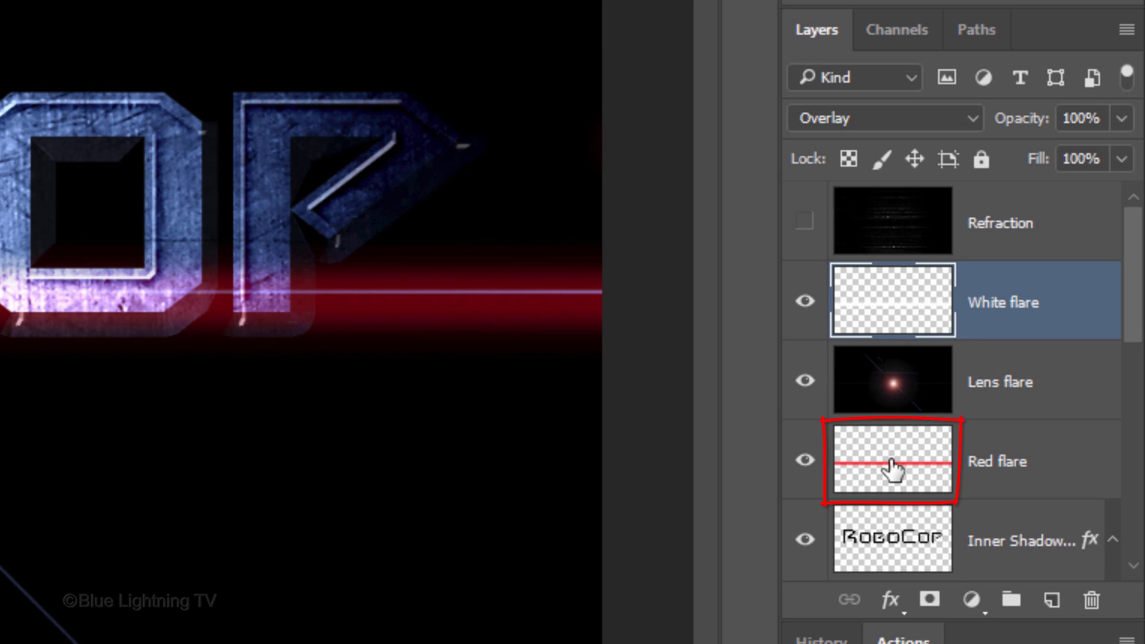
Add a layer mask to the Red flare layer and greatly enlarge the brush
{"action": "left_click", "coordinate": [893, 470]}
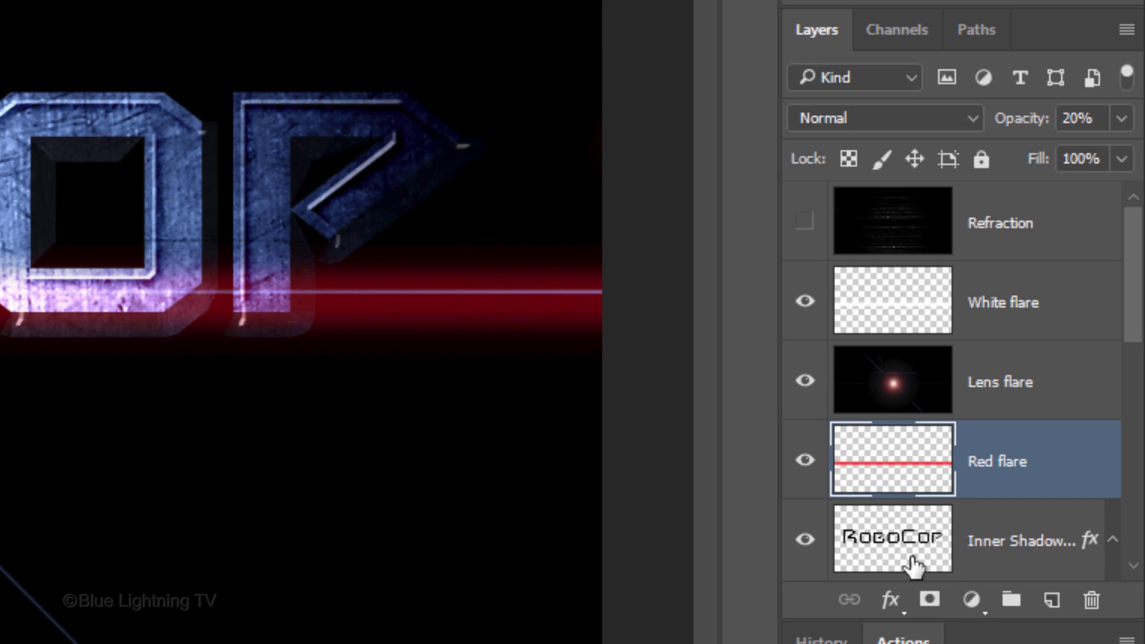
{"action": "left_click", "coordinate": [929, 601]}
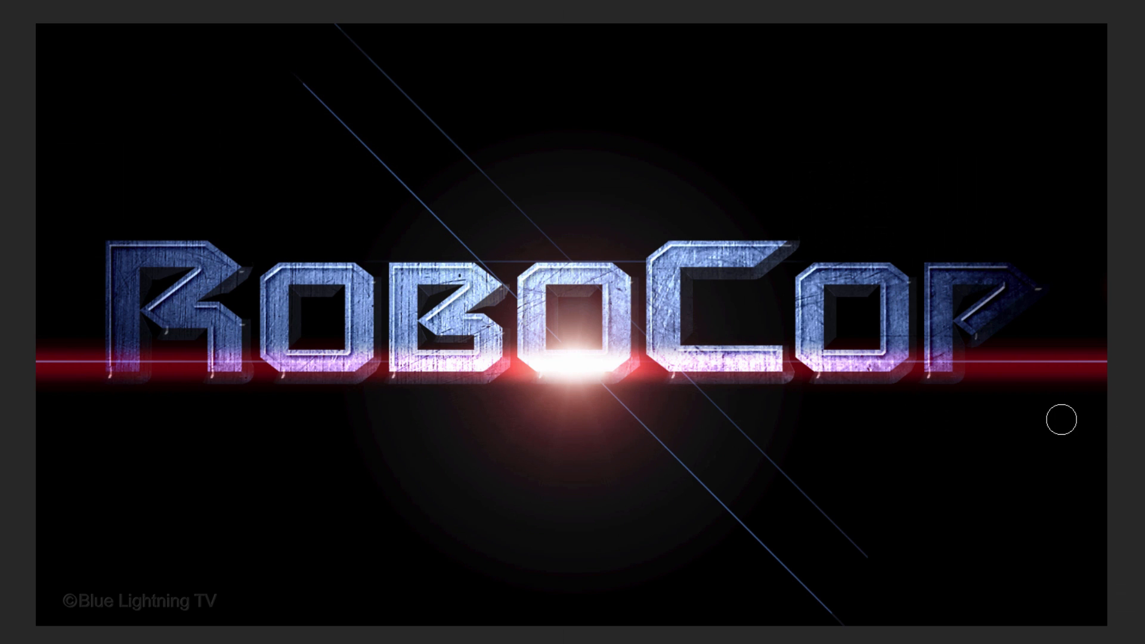
{"action": "key", "text": "bracketright"}
{"action": "key", "text": "Caps_Lock"}
{"action": "key", "text": "bracketright"}
{"action": "key", "text": "bracketright"}
{"action": "key", "text": "bracketright"}
{"action": "key", "text": "bracketright"}
{"action": "key", "text": "bracketright"}
{"action": "key", "text": "bracketright"}
{"action": "key", "text": "bracketright"}
{"action": "key", "text": "bracketright"}
{"action": "key", "text": "bracketright"}
{"action": "key", "text": "bracketright"}
{"action": "key", "text": "bracketright"}
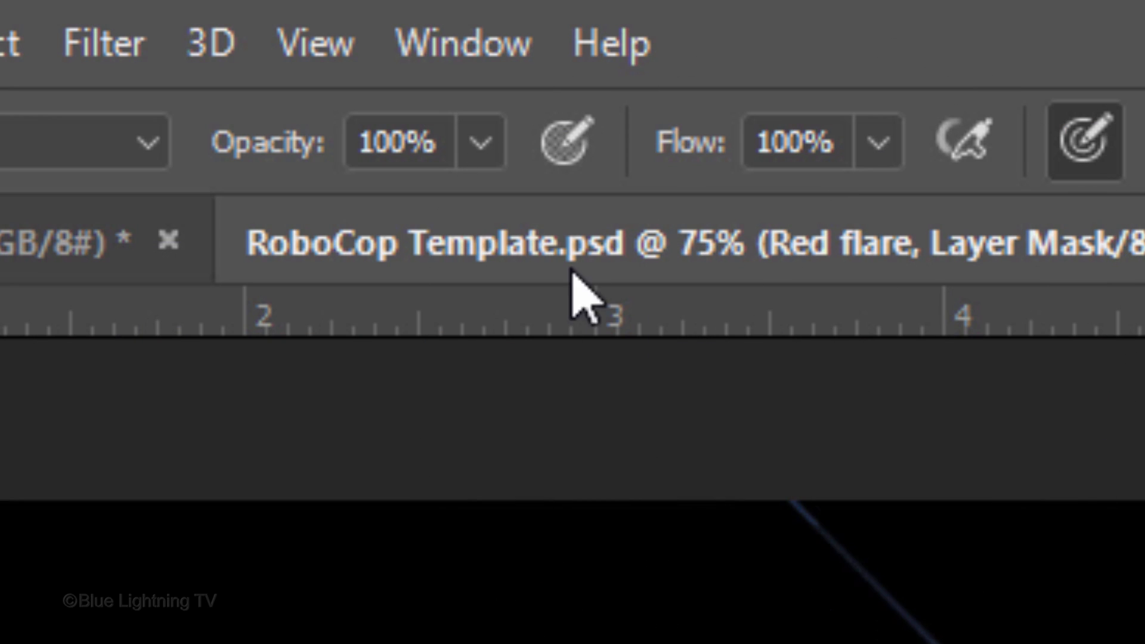
Set the brush opacity to 50% and fade both outer ends of the red flare on its layer mask
{"action": "left_click", "coordinate": [443, 141]}
{"action": "type", "text": "50"}
{"action": "key", "text": "Return"}
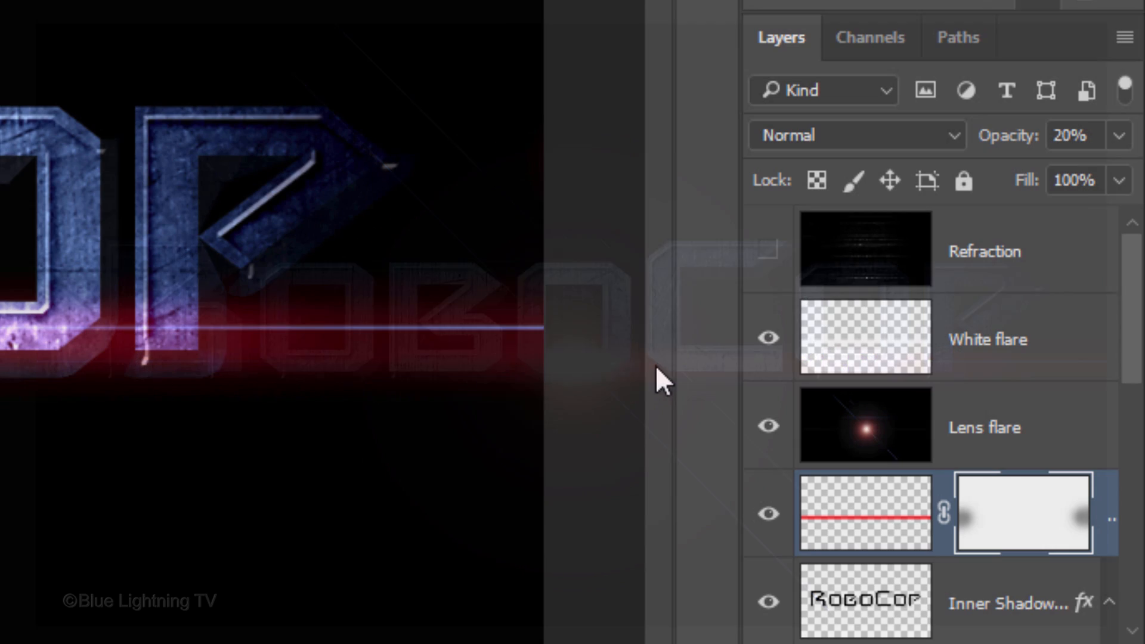
Make the Refraction layer visible and open its blend mode choices
{"action": "left_click", "coordinate": [765, 252]}
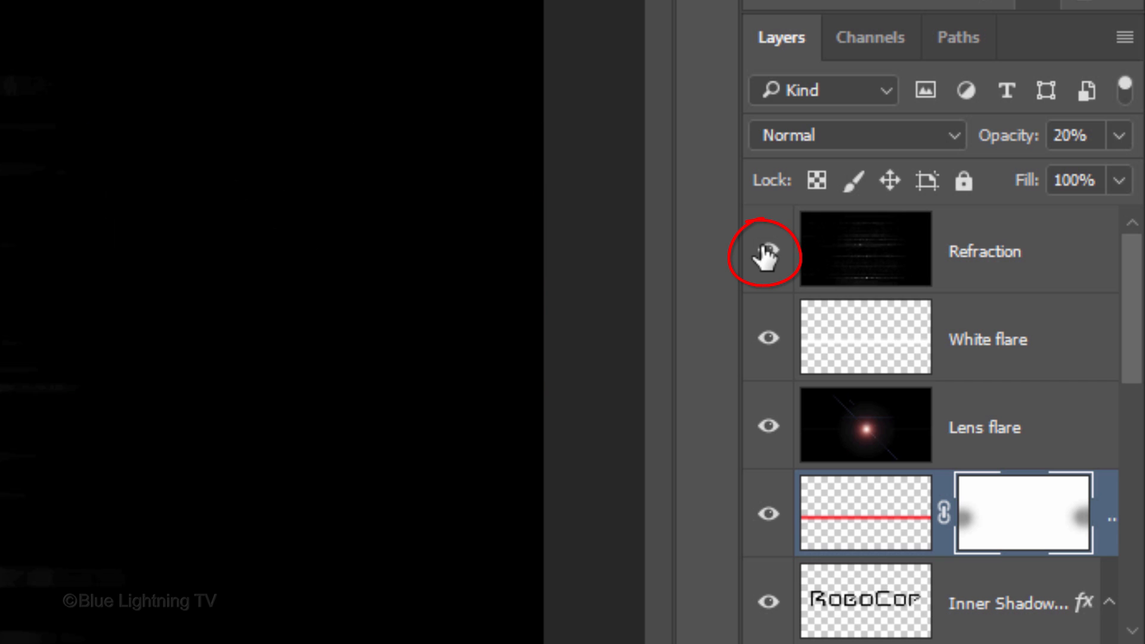
{"action": "left_click", "coordinate": [847, 258]}
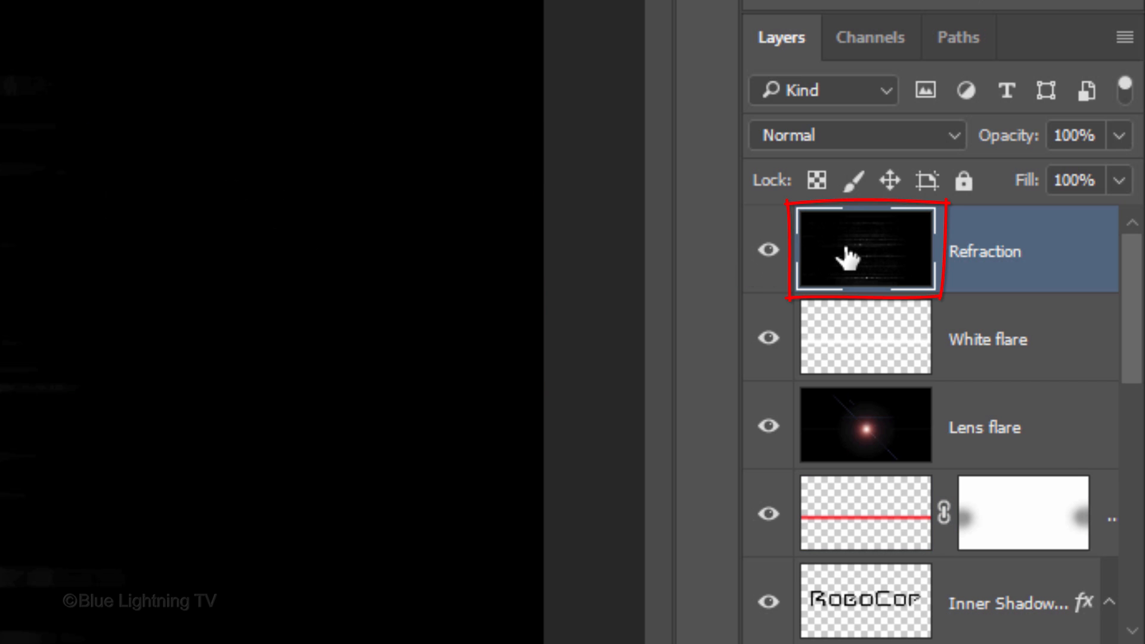
{"action": "left_click", "coordinate": [840, 134]}
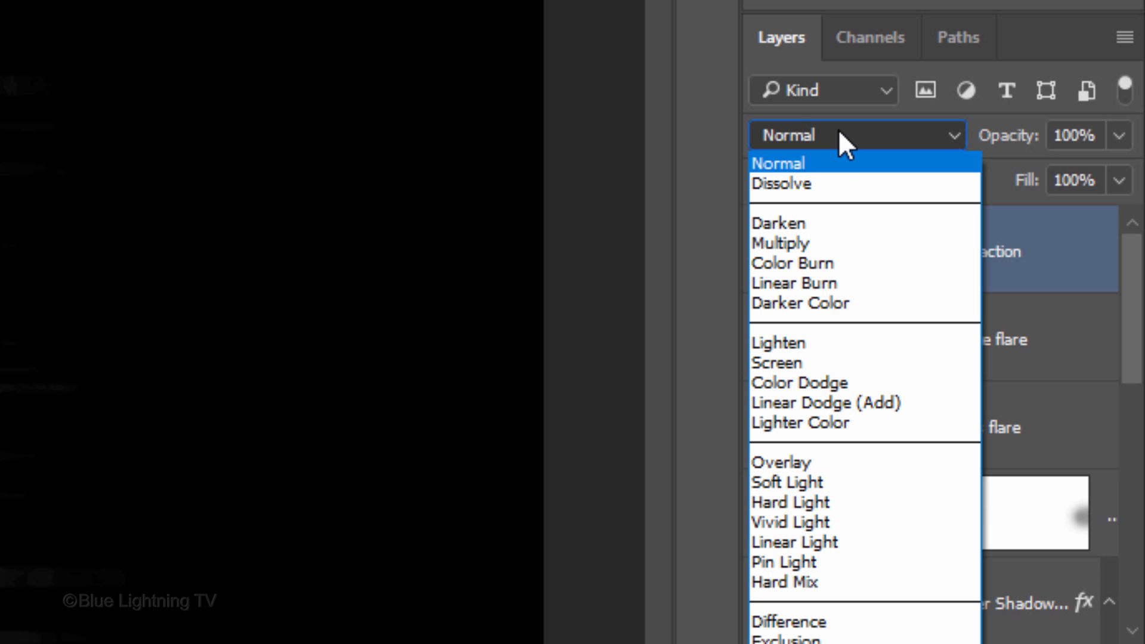